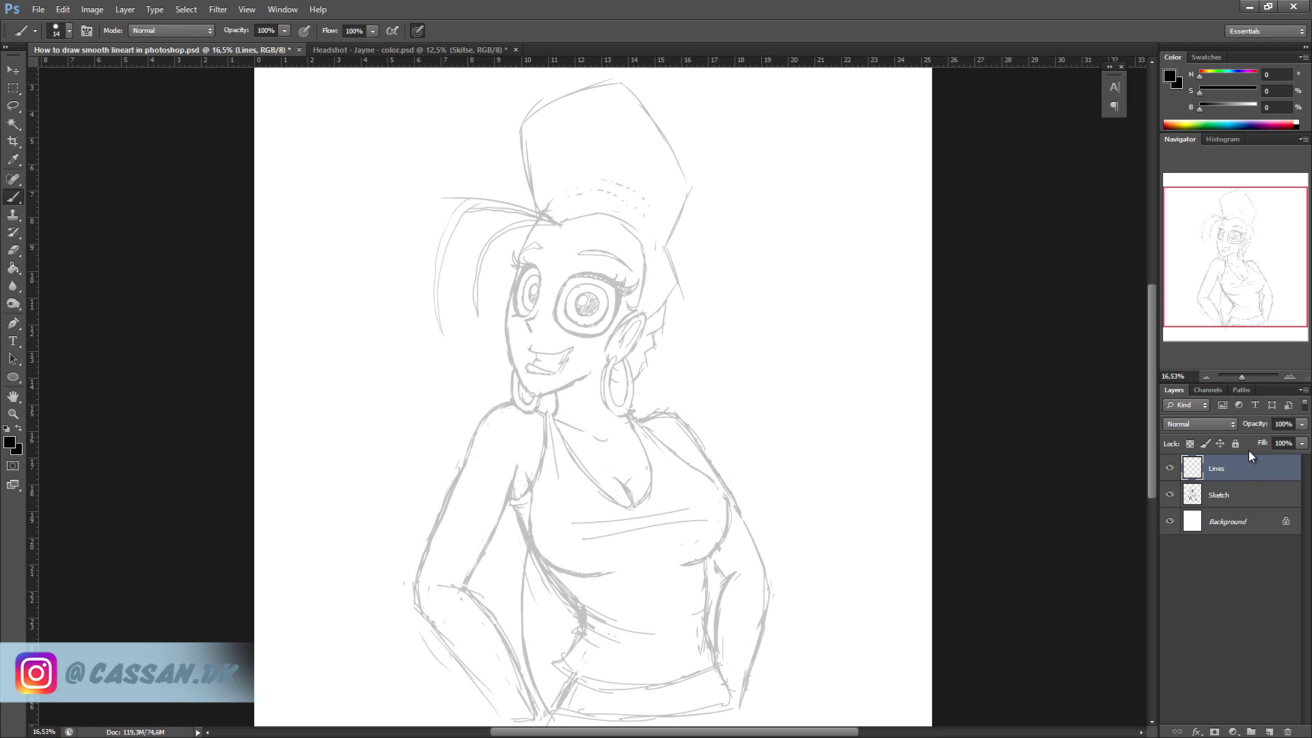
- Draw two roughly parallel diagonal test strokes on the blank canvas beside the sketch, retrying the second stroke until it is smooth
left_click_drag(1244, 378, 1245, 377)
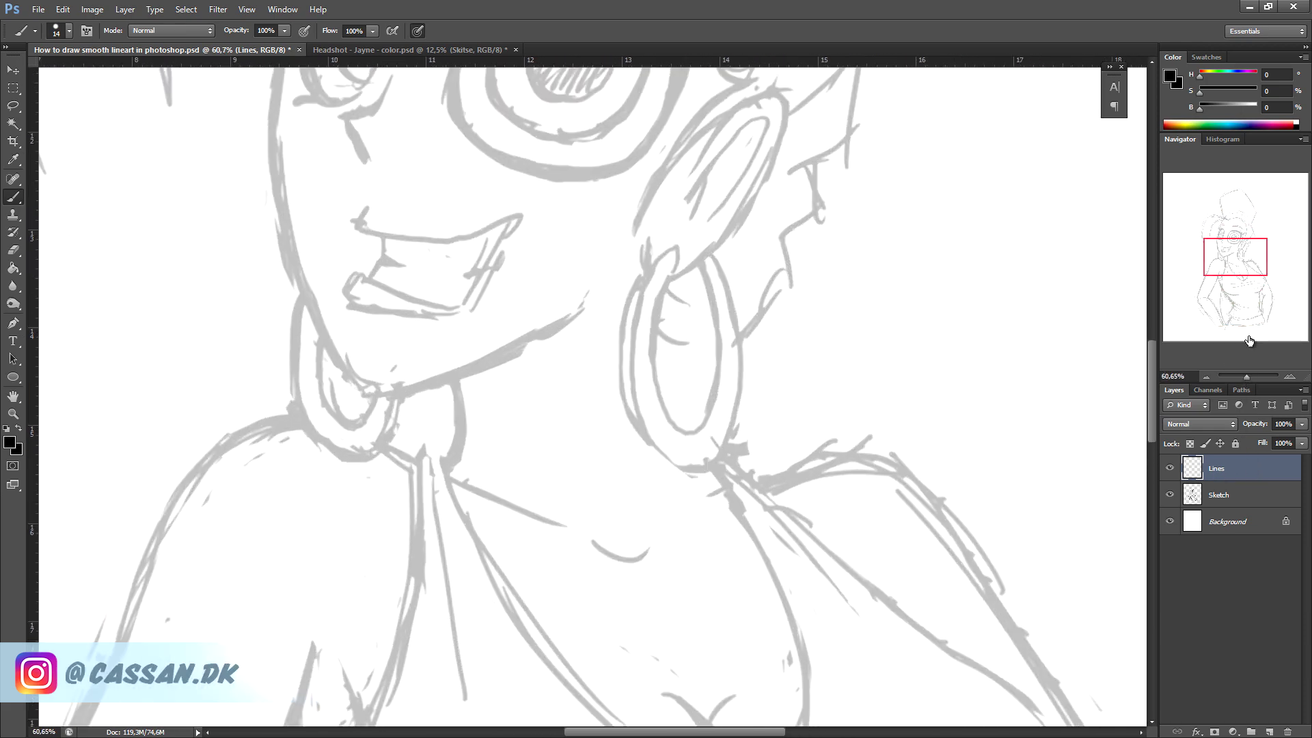
left_click_drag(1245, 272, 1198, 265)
mouse_move(618, 479)
left_mouse_down()
mouse_move(744, 486)
mouse_move(730, 467)
left_mouse_up()
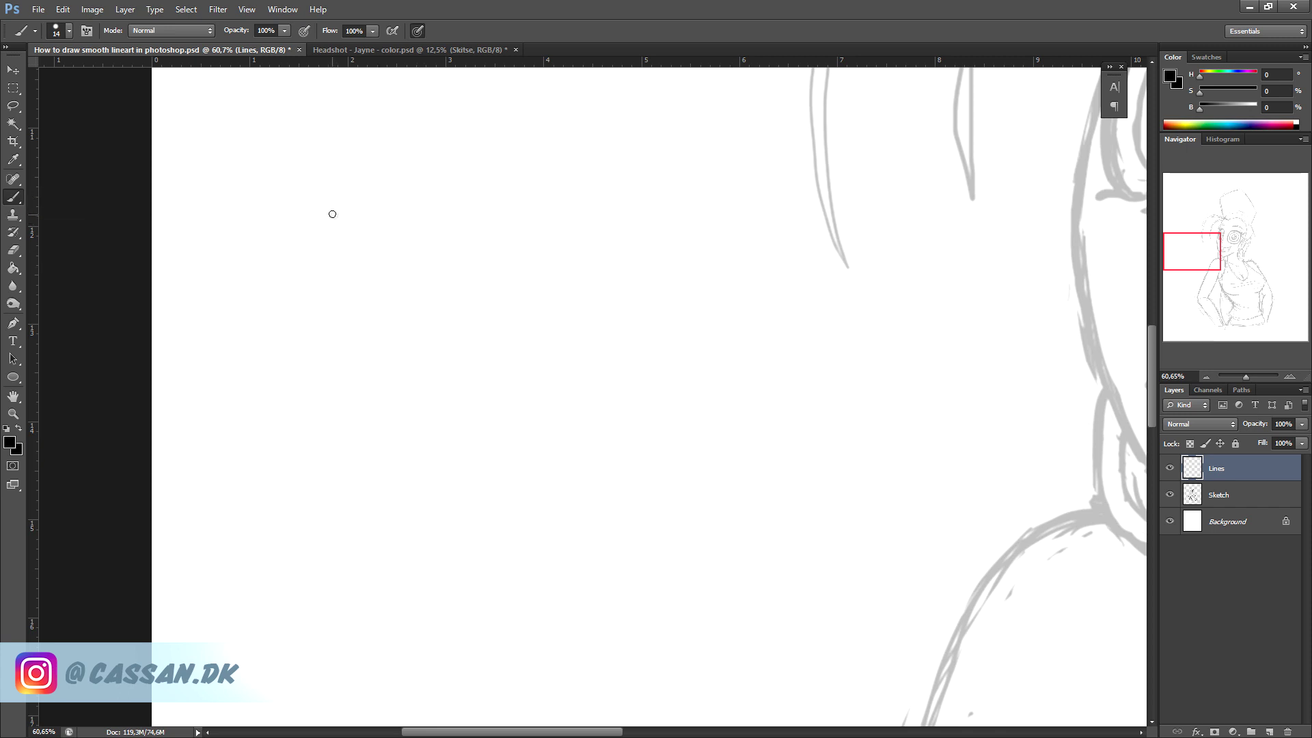
left_click_drag(331, 209, 333, 224)
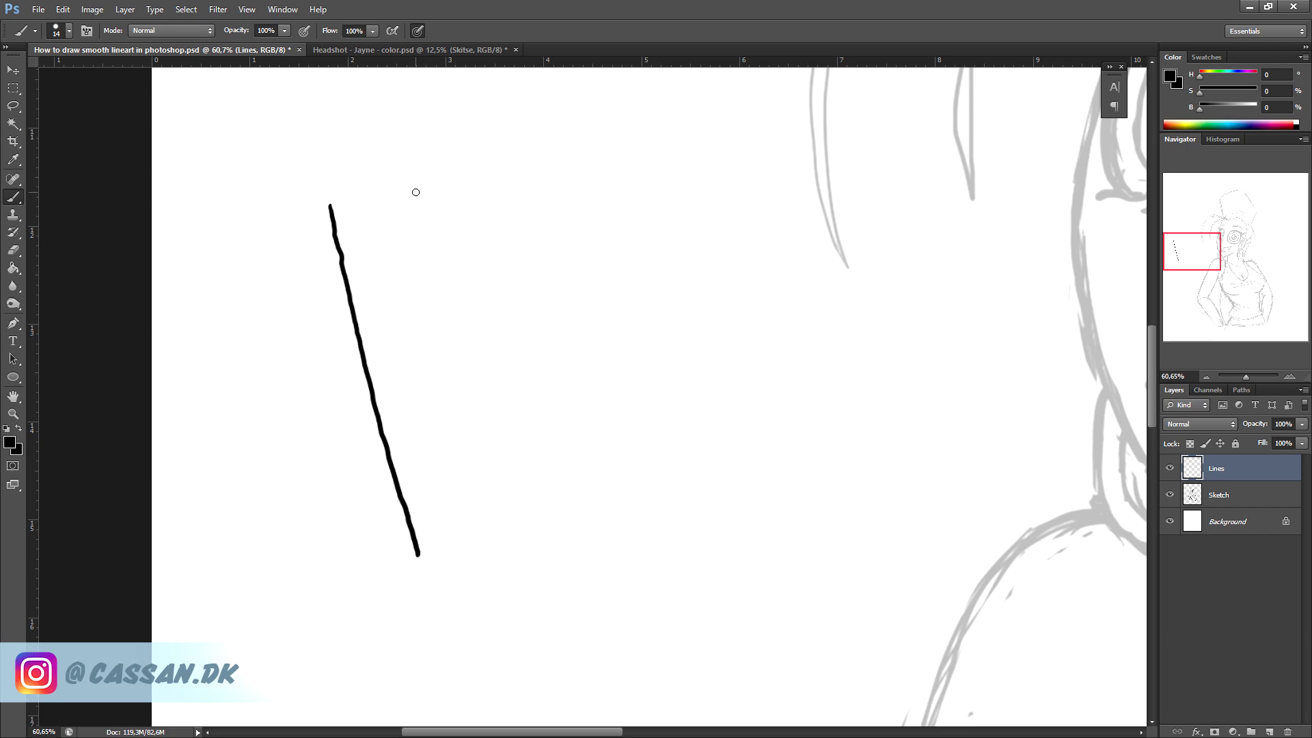
left_click_drag(416, 192, 513, 543)
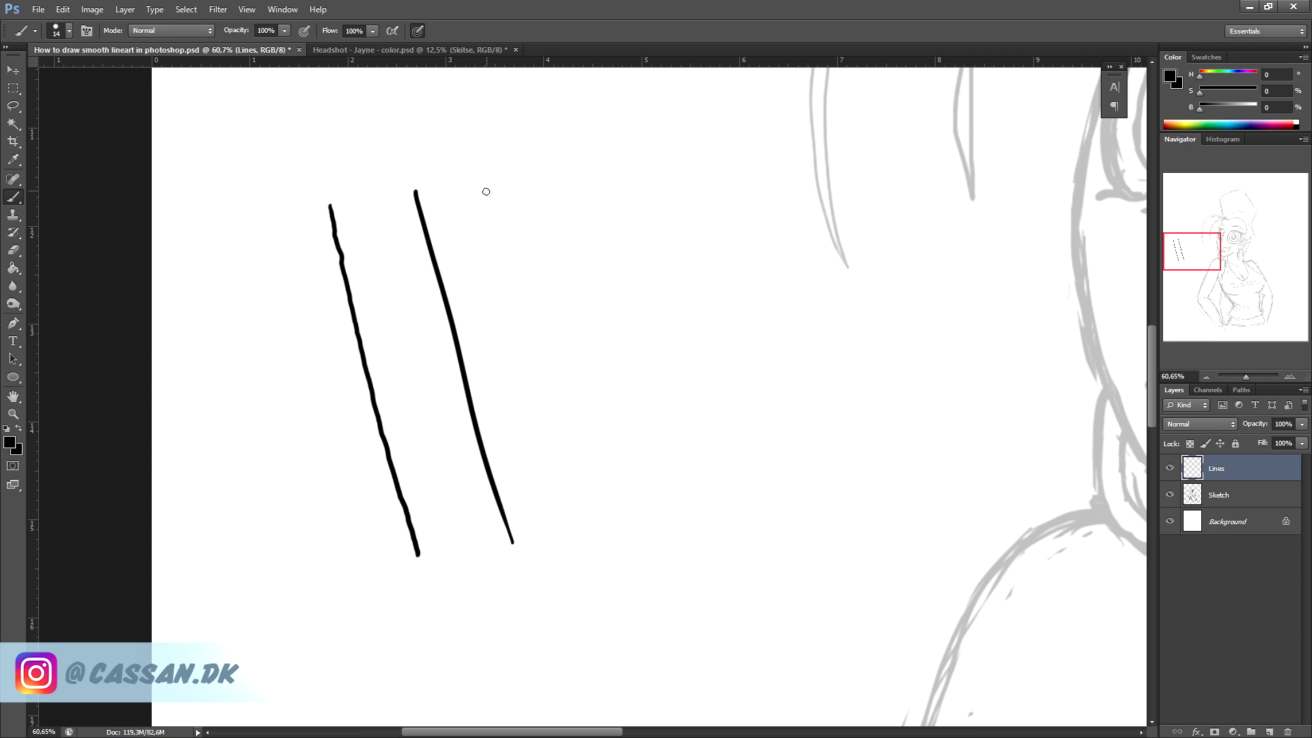
key("ctrl+alt+z")
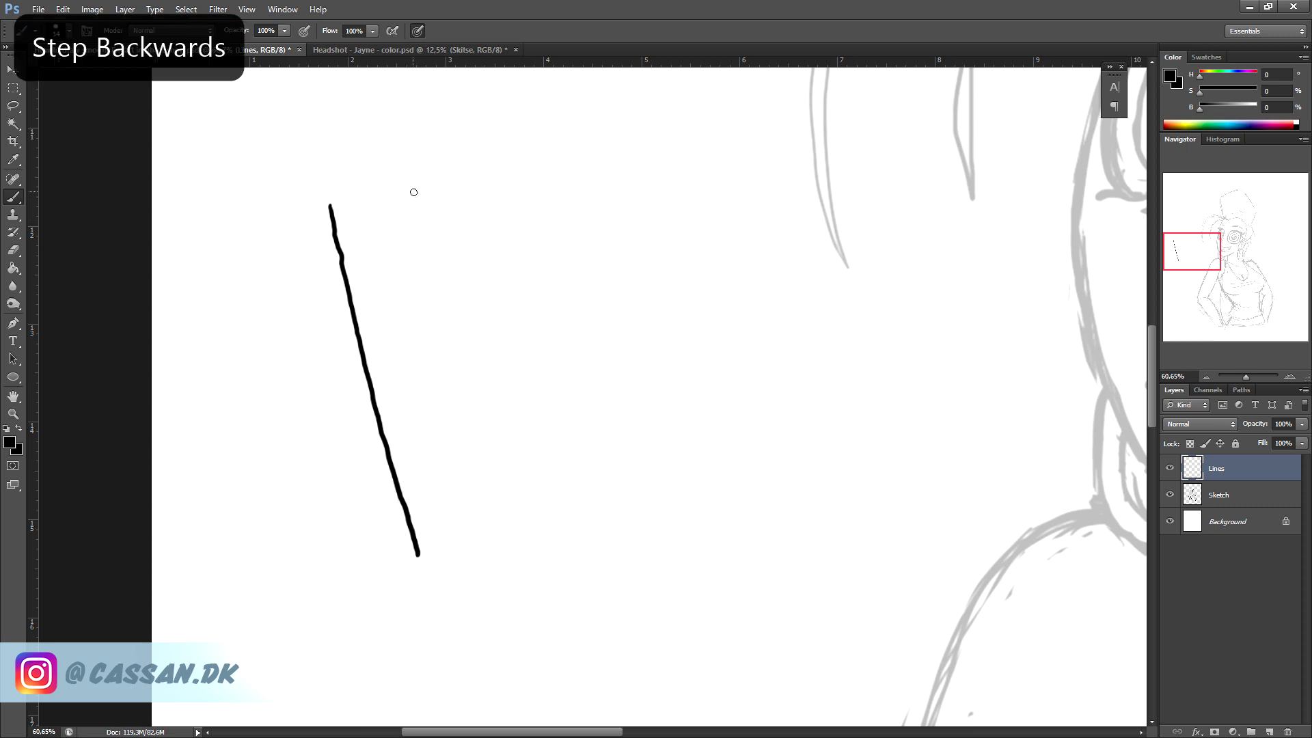
left_click_drag(413, 192, 528, 564)
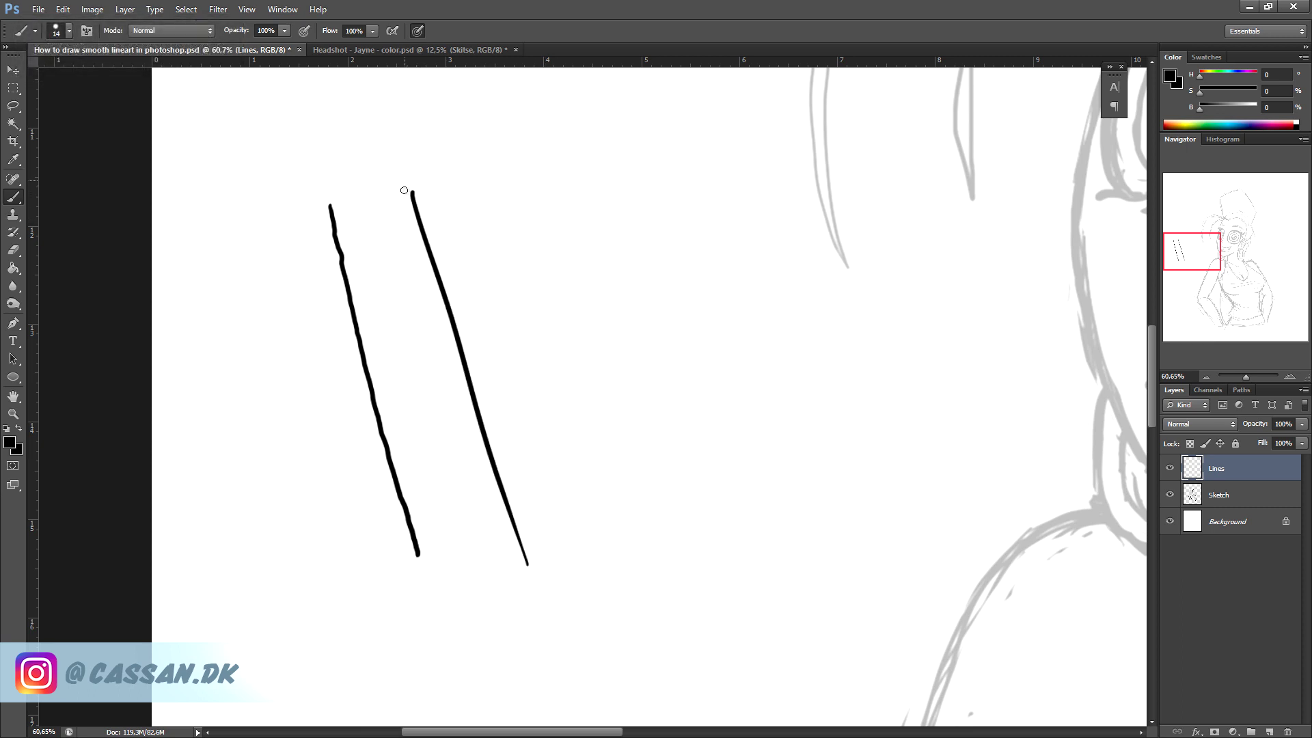
key("ctrl+alt+z")
left_click_drag(409, 196, 525, 593)
key("ctrl+alt+z")
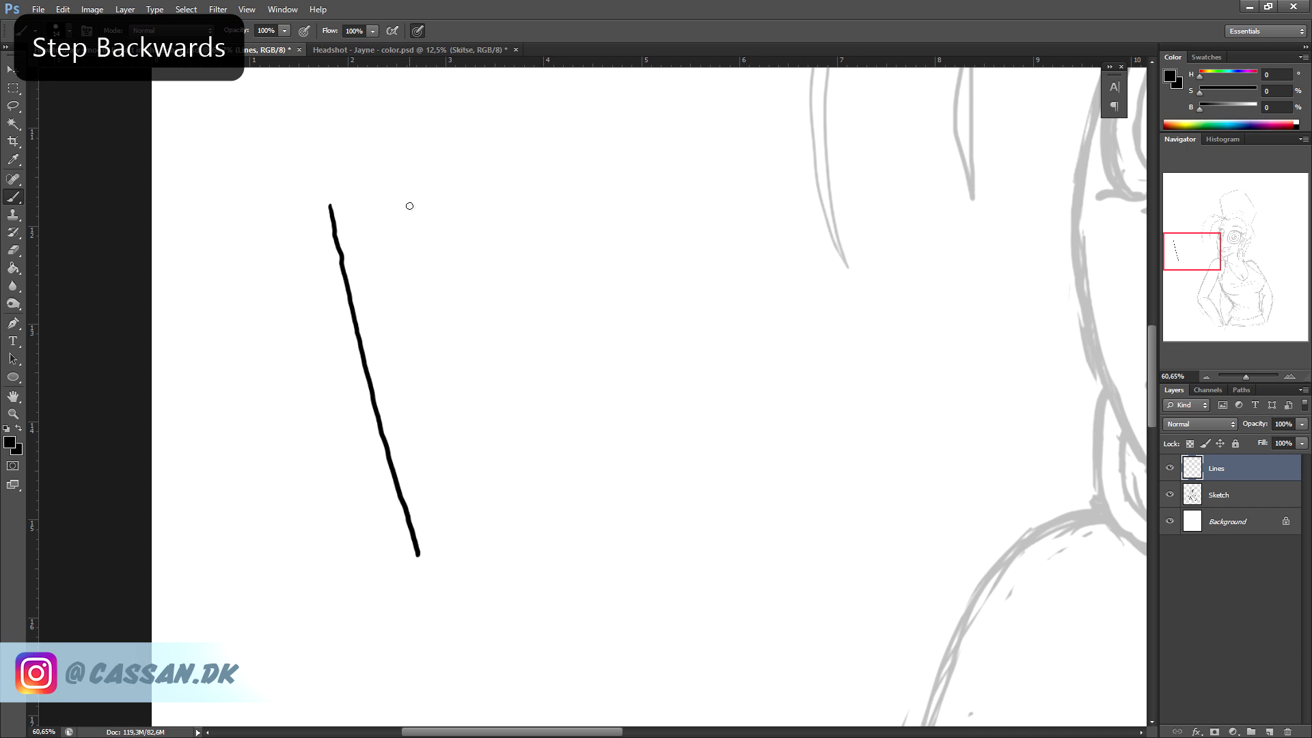
left_click_drag(409, 201, 495, 528)
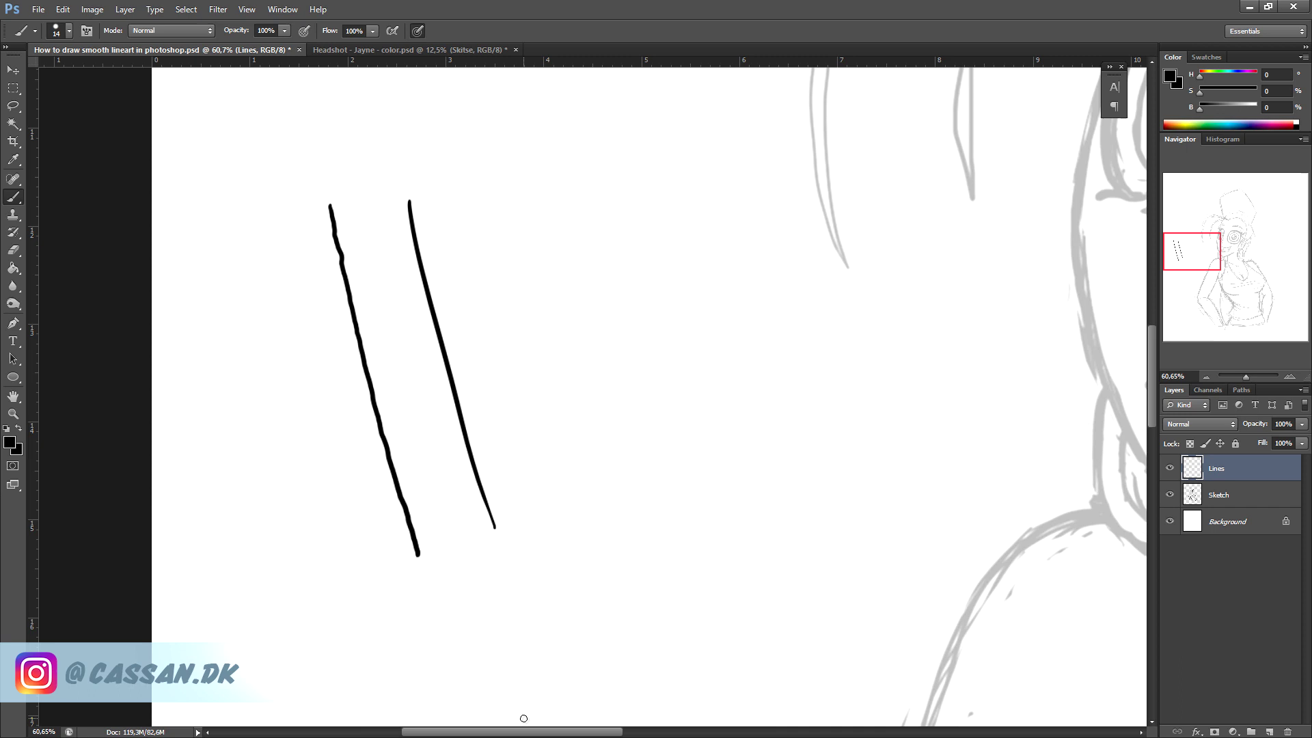
- Set the brush size to 23 px and undo both test strokes
right_click(599, 353)
left_click_drag(741, 366, 713, 368)
type("23")
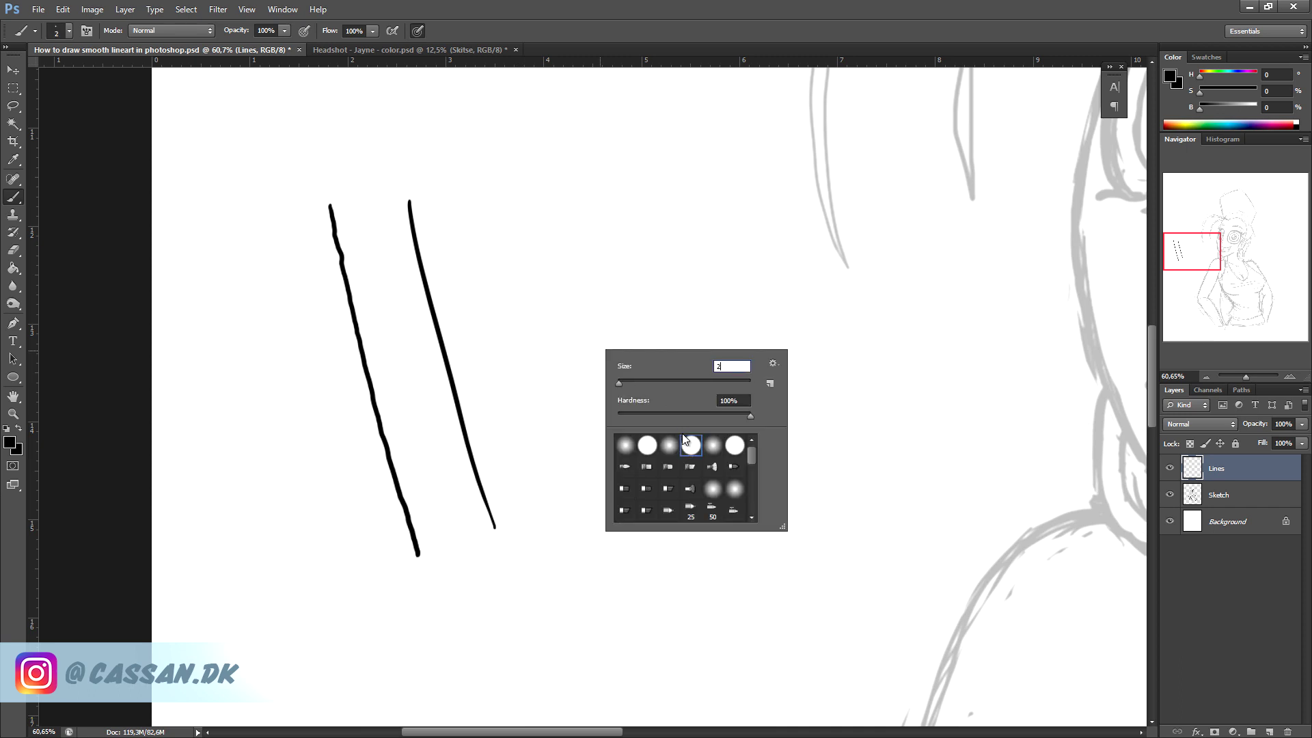
key("Return")
key("ctrl+alt+z")
key("ctrl+alt+z")
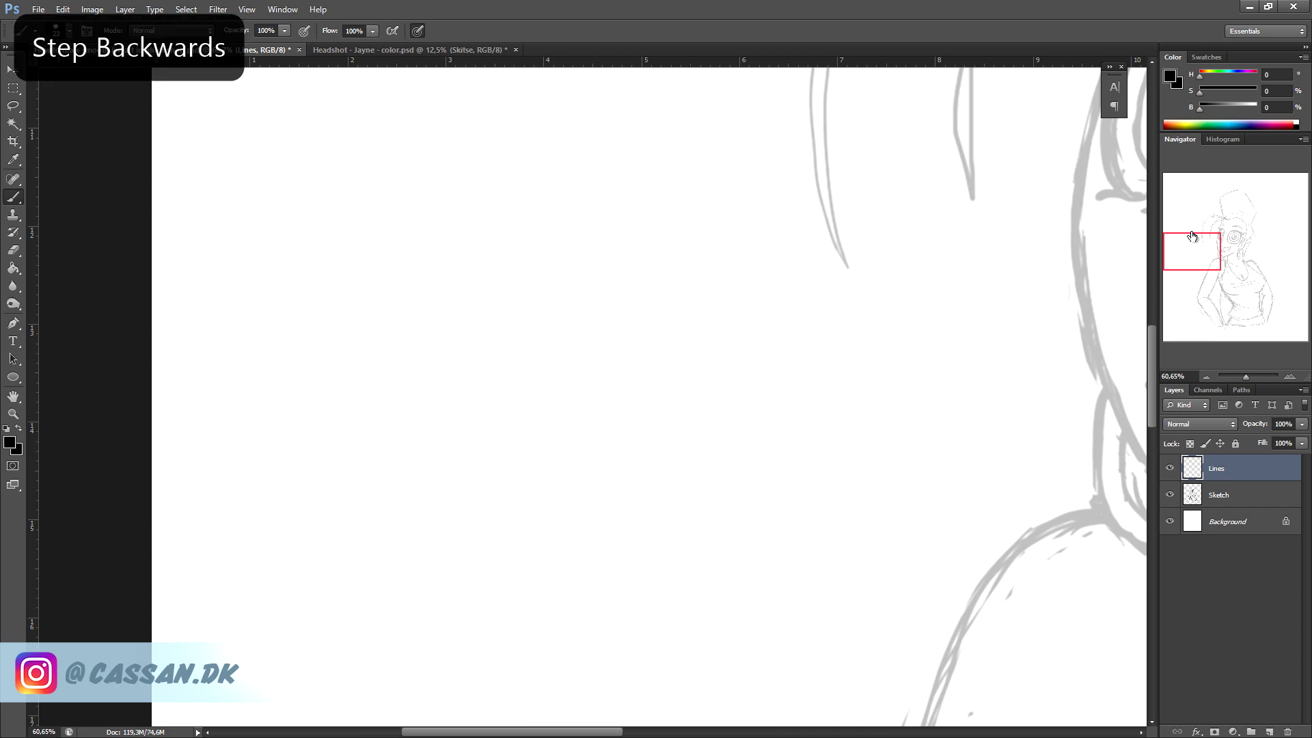
- Ink the upper face contour on the Lines layer from the hairline down past the lashes of the smaller eye
left_click_drag(1192, 235, 1224, 225)
left_click_drag(1246, 376, 1249, 378)
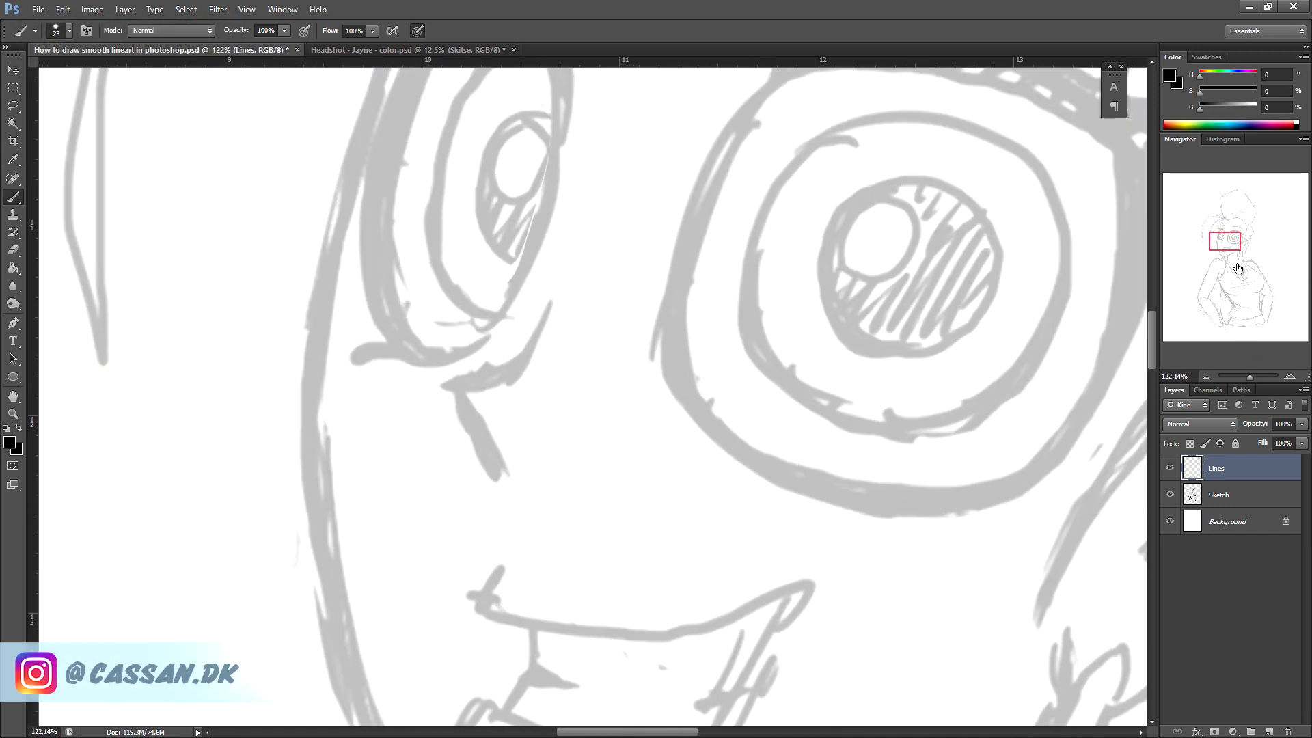
left_click_drag(1226, 247, 1220, 225)
left_click_drag(1249, 376, 1247, 377)
left_click_drag(834, 494, 810, 467)
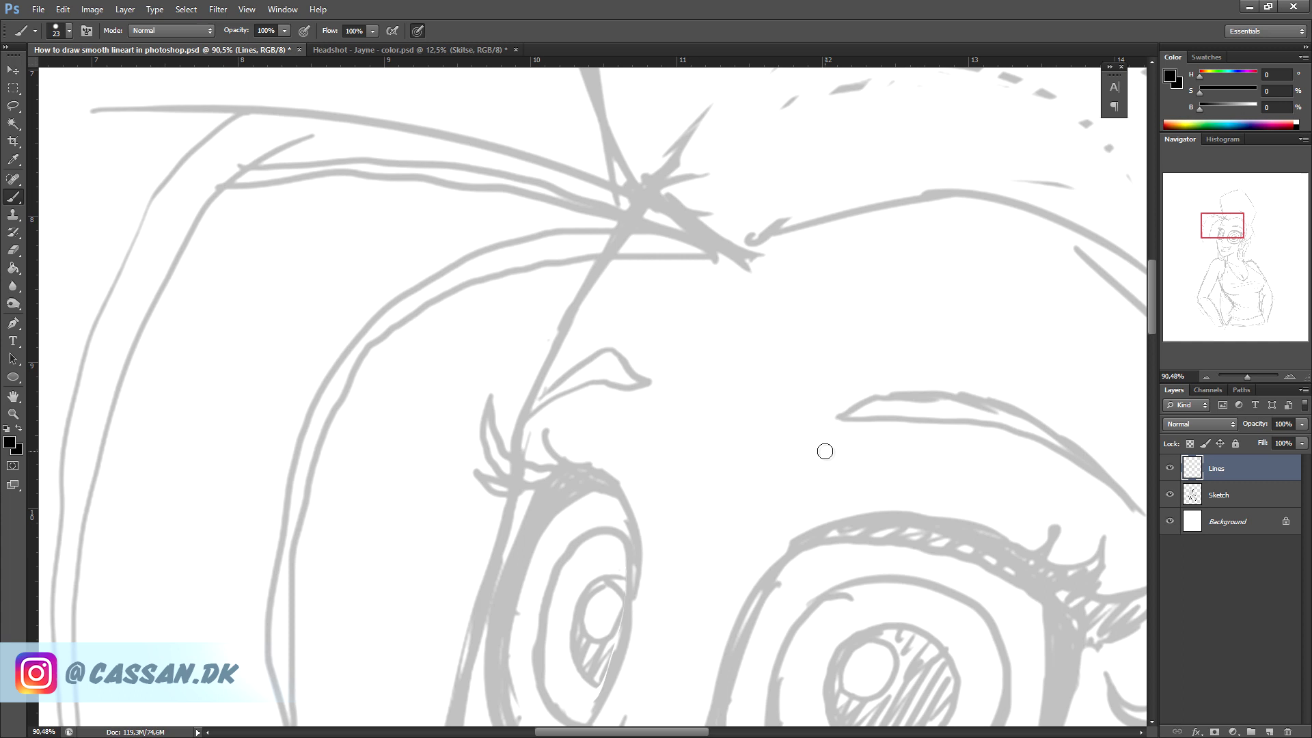
left_click_drag(790, 478, 817, 431)
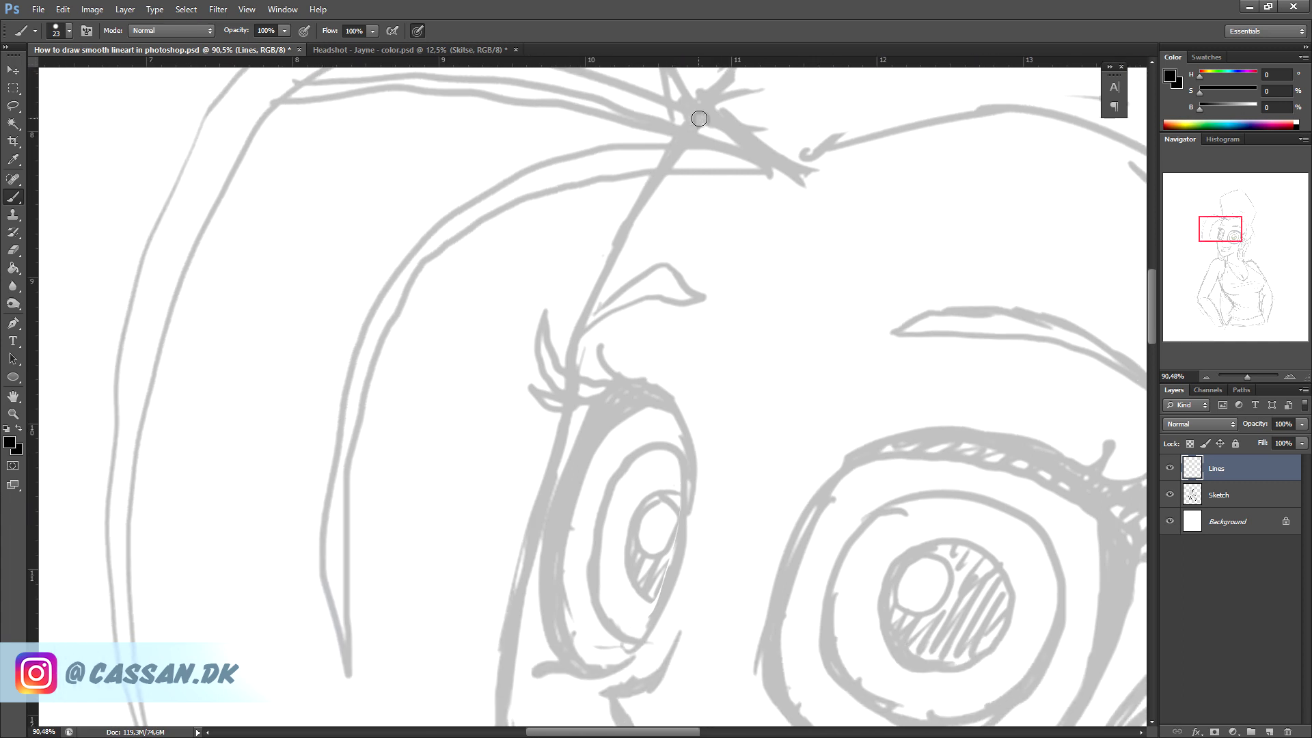
mouse_move(702, 109)
left_mouse_down()
mouse_move(541, 482)
mouse_move(586, 364)
mouse_move(583, 318)
left_mouse_up()
left_click_drag(569, 220, 561, 289)
left_click_drag(584, 452, 557, 335)
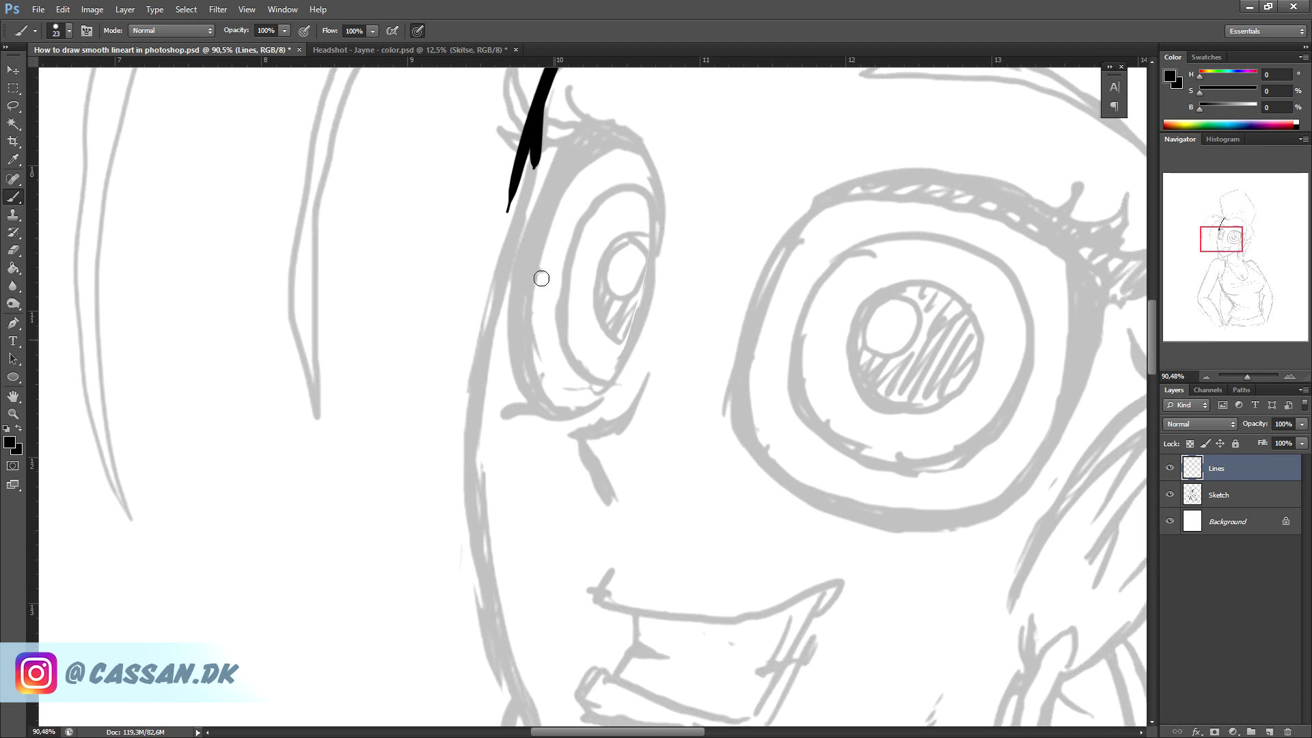
- Continue the face contour from beside the smaller eye along the cheek to the chin, redoing the lower stroke once
mouse_move(532, 158)
left_mouse_down()
mouse_move(470, 526)
mouse_move(535, 430)
mouse_move(431, 300)
left_mouse_up()
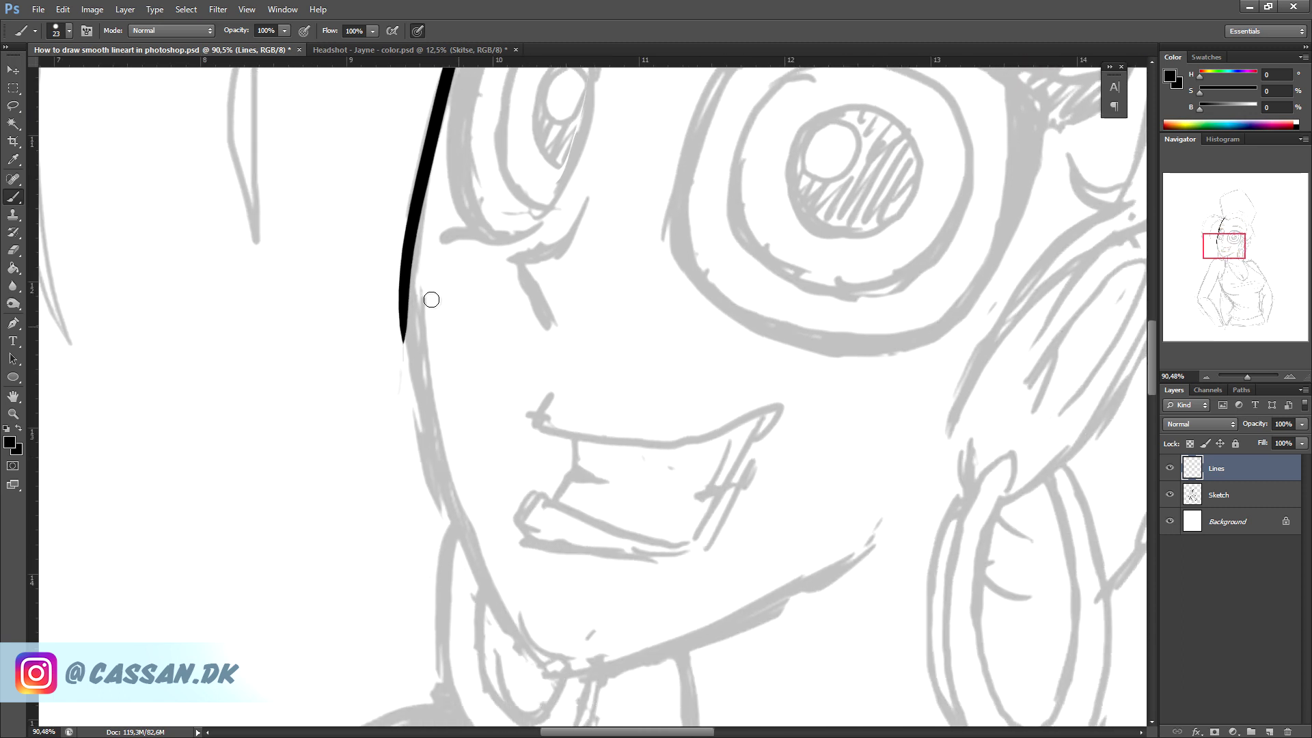
left_click_drag(410, 234, 539, 704)
key("ctrl+alt+z")
left_click_drag(409, 236, 554, 685)
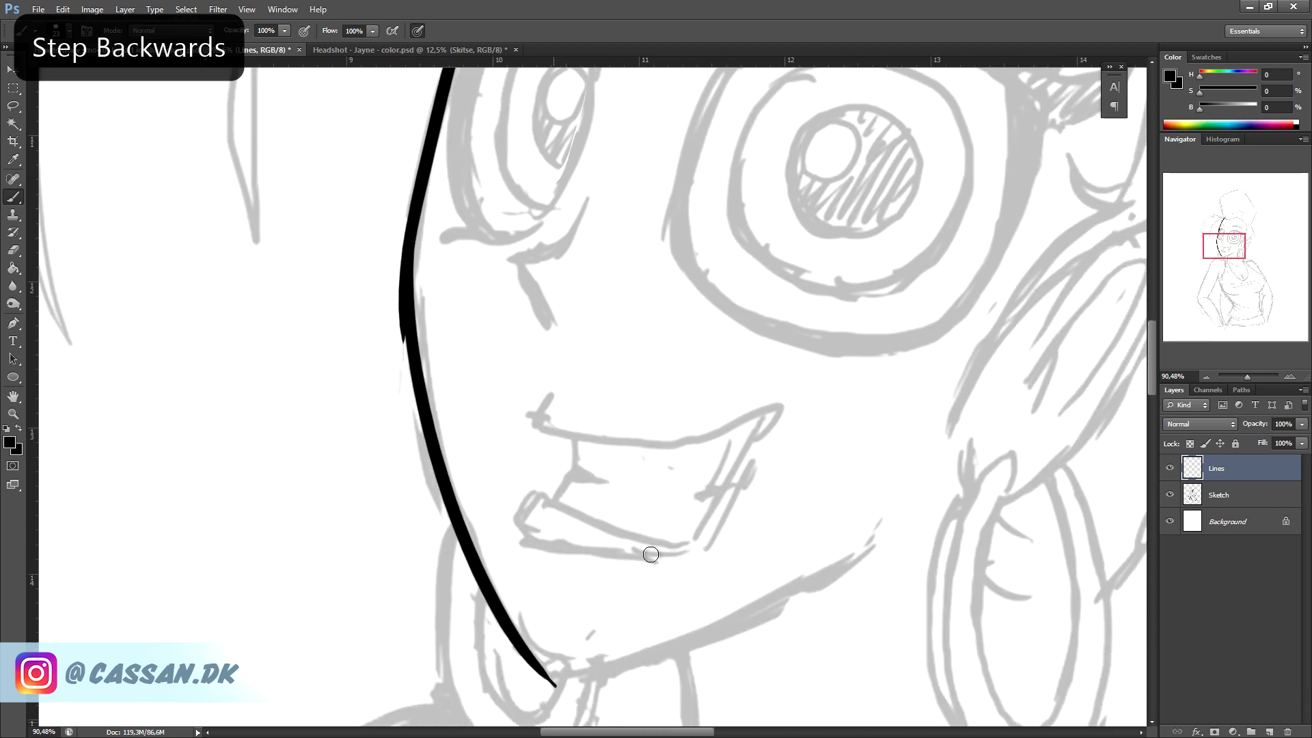
- Ink the jawline from the chin towards the ear and add the curved neck line below it
left_click_drag(651, 554, 579, 460)
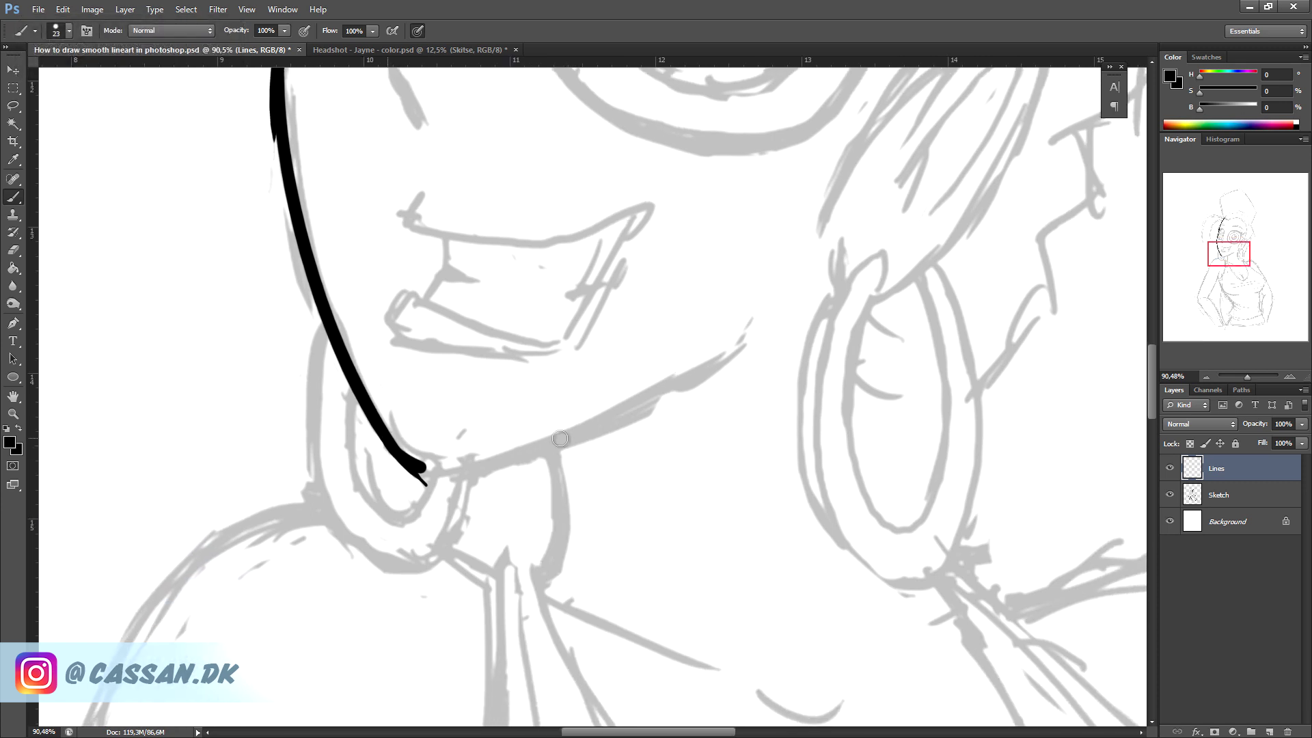
mouse_move(422, 470)
left_mouse_down()
mouse_move(504, 460)
mouse_move(744, 332)
left_mouse_up()
left_click_drag(755, 453, 813, 381)
left_click_drag(608, 393, 621, 526)
- Erase the overlapping stroke ends on the face contour beside the smaller eye and at the cheek
left_click_drag(716, 253, 707, 519)
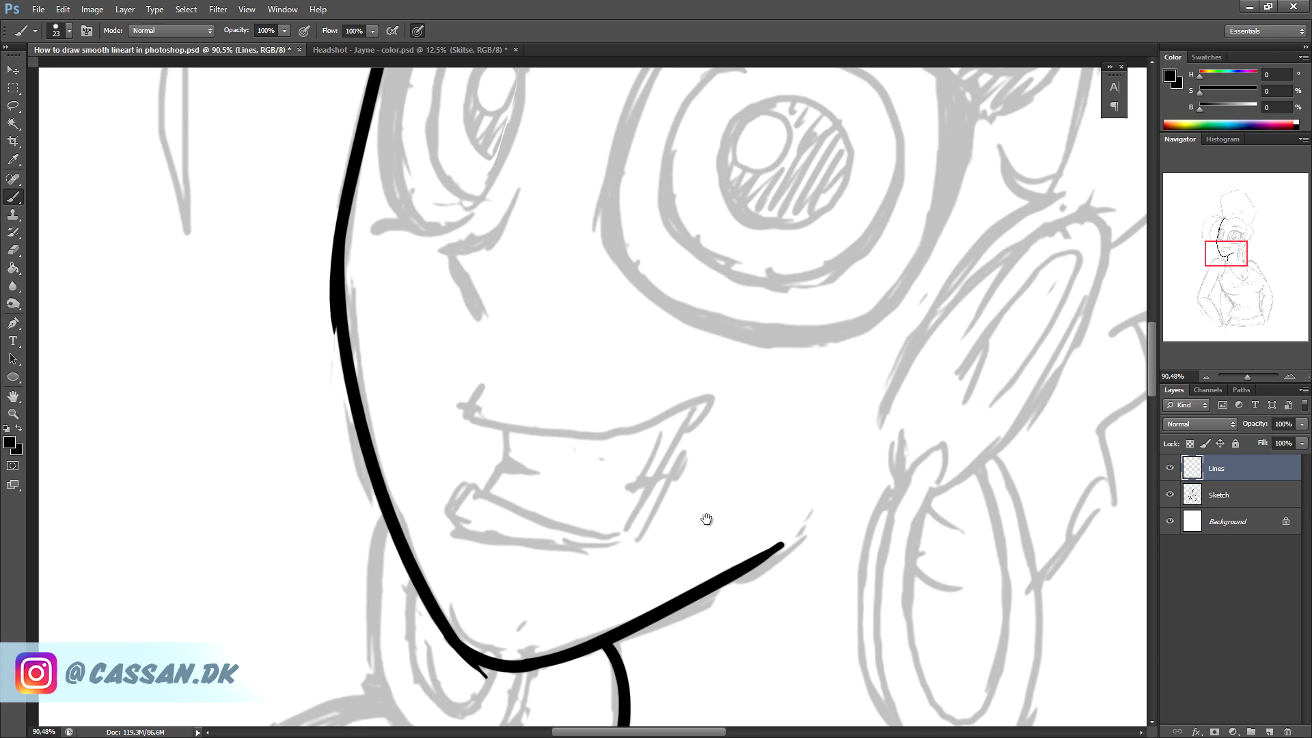
left_click_drag(687, 315, 731, 608)
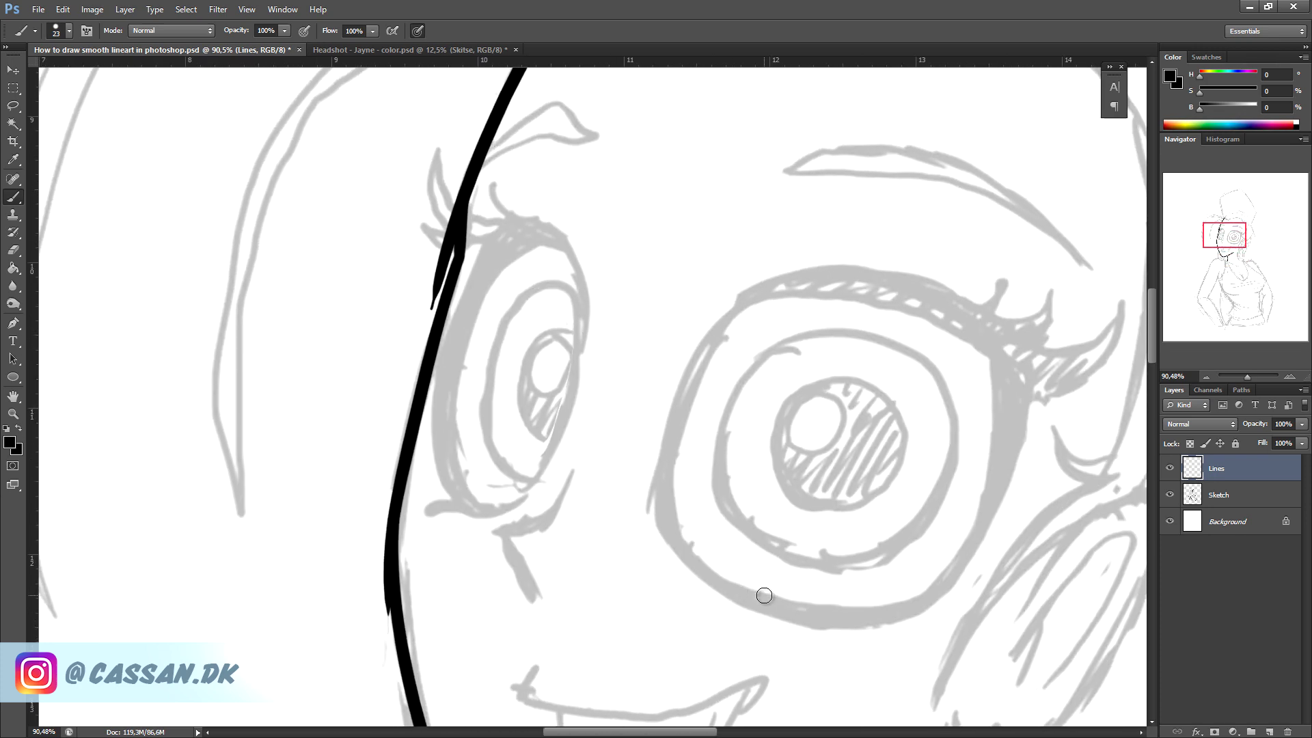
left_click(14, 250)
left_click(14, 251)
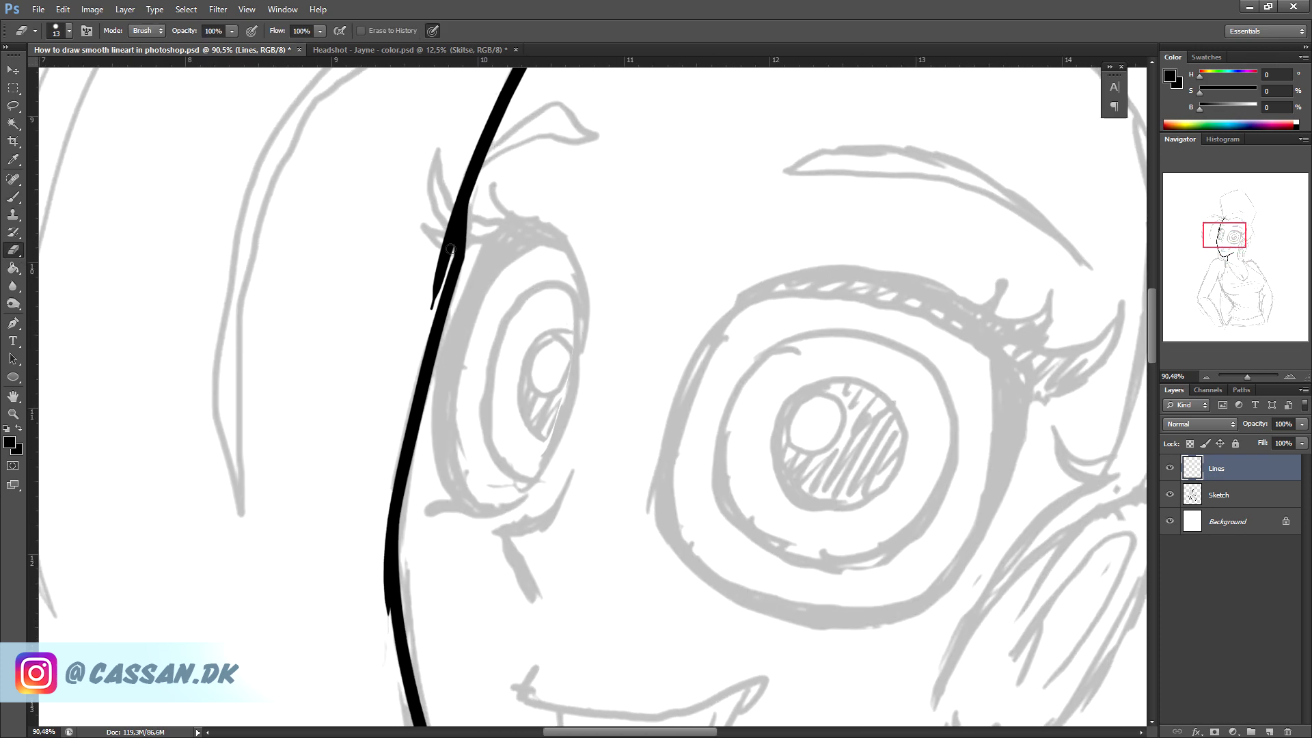
mouse_move(434, 285)
left_mouse_down()
mouse_move(431, 311)
mouse_move(455, 205)
mouse_move(447, 246)
mouse_move(431, 256)
left_mouse_up()
scroll(548, 540, "down", 5)
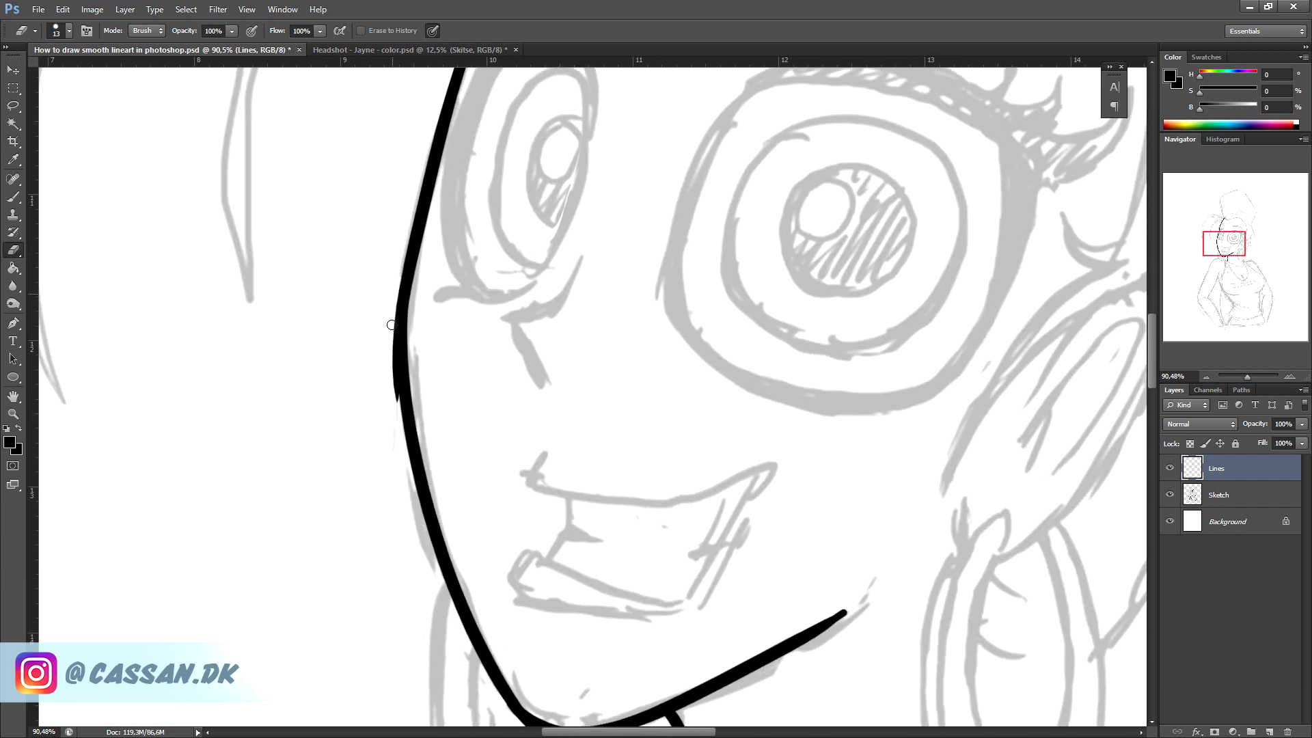
mouse_move(391, 325)
left_mouse_down()
mouse_move(397, 415)
mouse_move(391, 350)
left_mouse_up()
key("ctrl+alt+z")
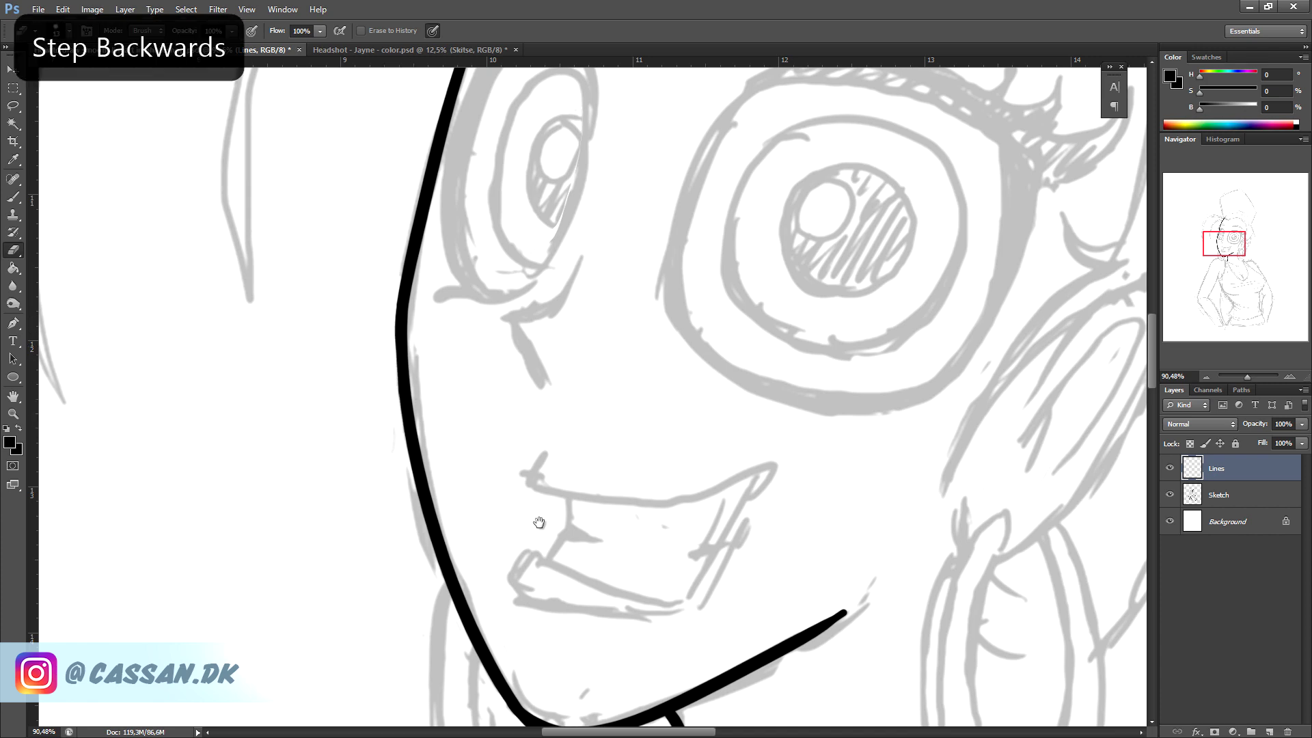
- Erase the stray stroke end where the cheek line meets the chin
scroll(536, 521, "down", 8)
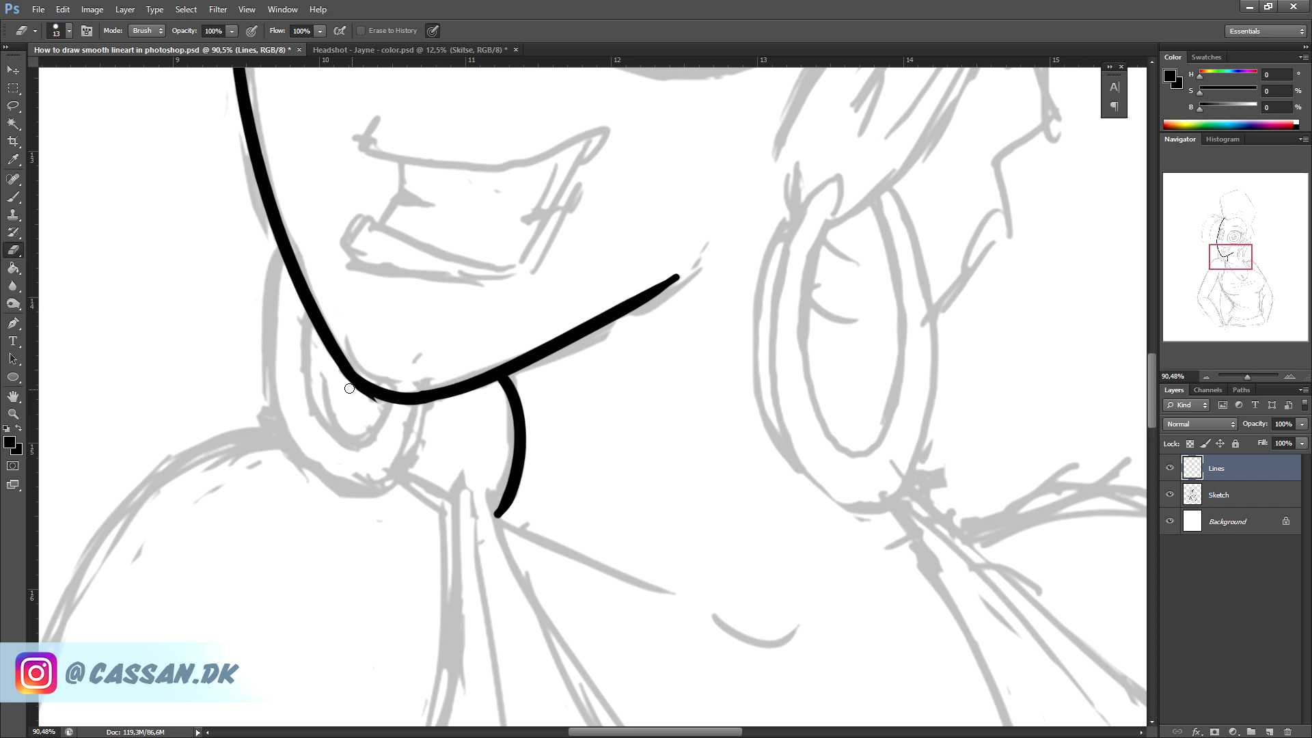
left_click_drag(362, 395, 392, 411)
left_click(13, 197)
left_click_drag(707, 386, 706, 414)
- Taper the ear-side end of the jawline to a fine point with the Eraser, redoing the cuts until it is smooth
left_click(13, 250)
left_click_drag(440, 404, 727, 240)
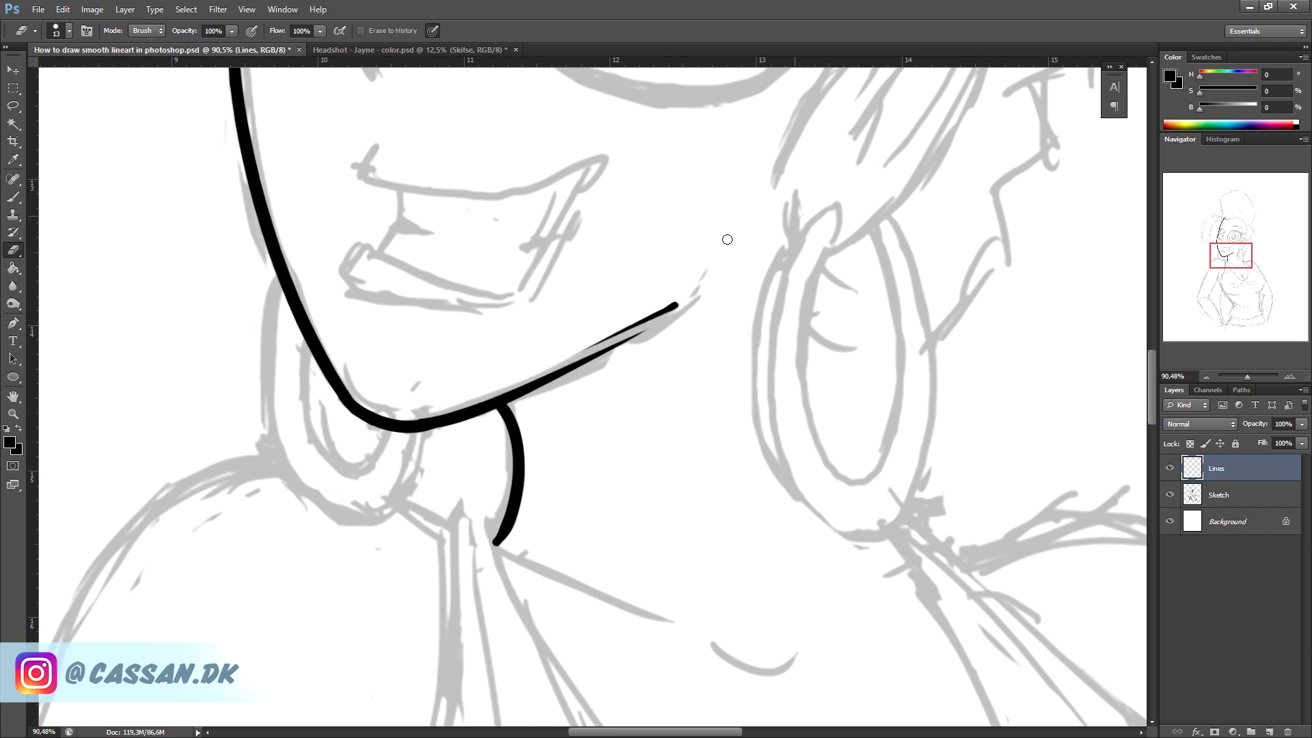
key("ctrl+alt+z")
left_click_drag(473, 402, 778, 227)
left_click_drag(645, 320, 680, 298)
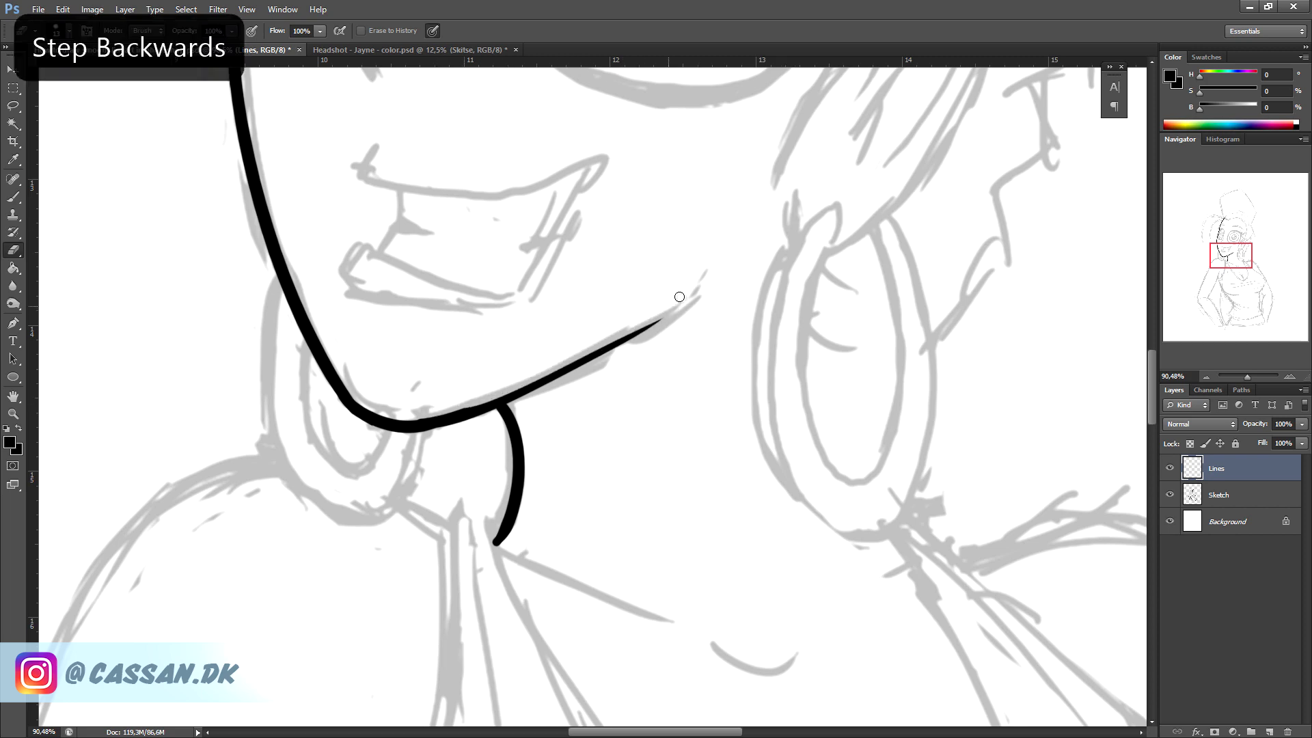
key("ctrl+alt+z")
key("ctrl+alt+z")
left_click_drag(418, 417, 790, 222)
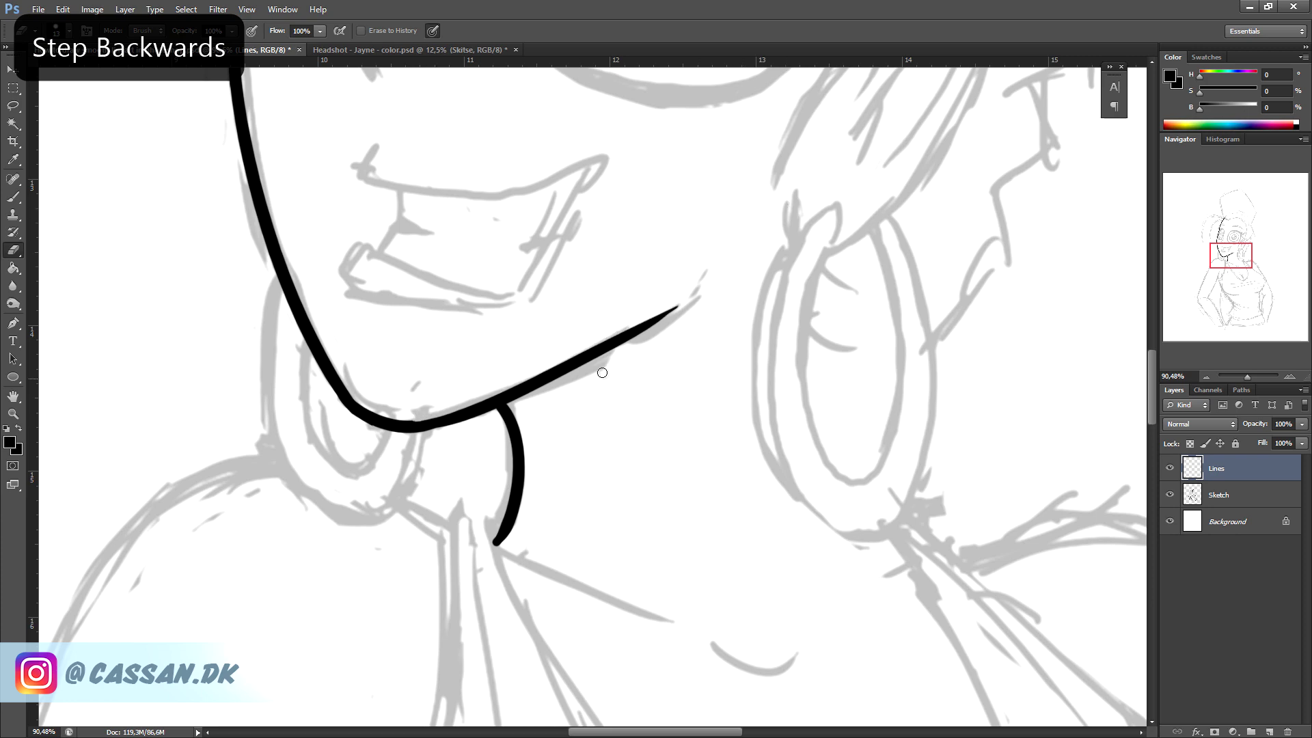
left_click_drag(533, 399, 787, 238)
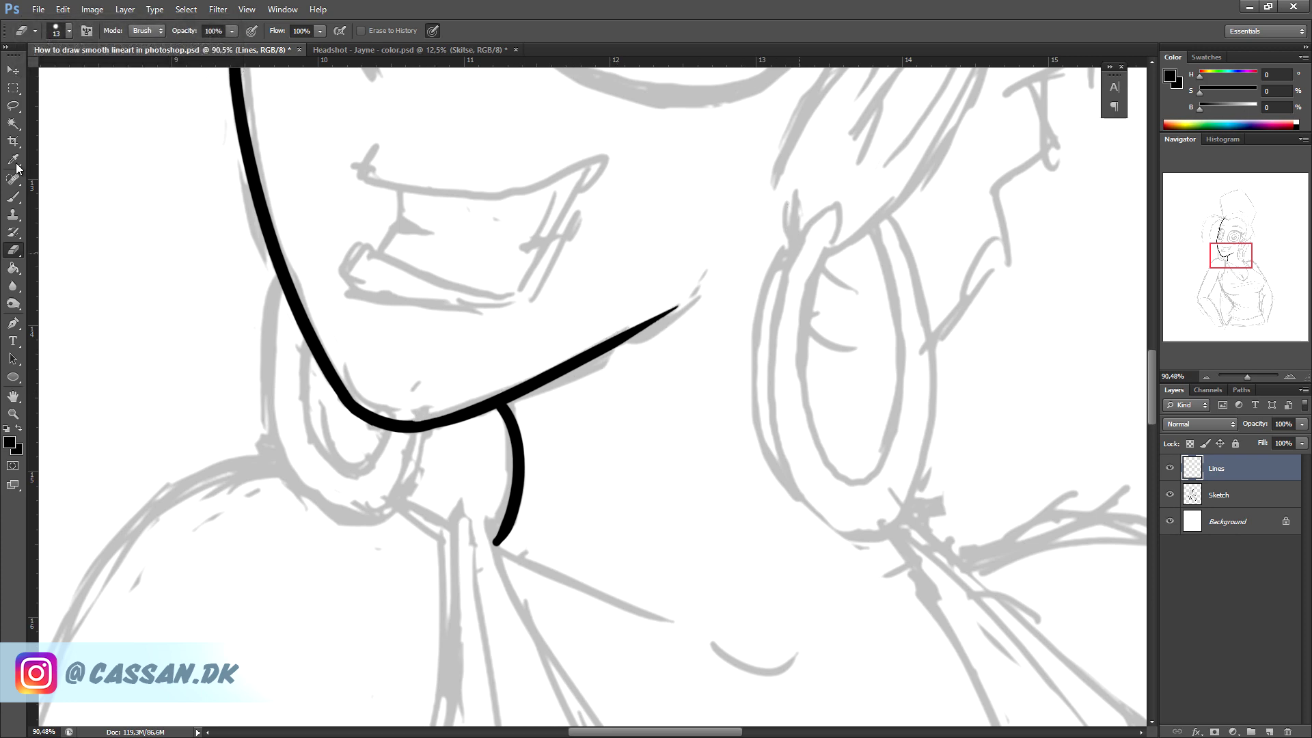
- Switch back to the Brush tool and set its size to 13 px
left_click(12, 197)
mouse_move(653, 440)
left_mouse_down()
mouse_move(667, 556)
mouse_move(690, 555)
mouse_move(685, 606)
mouse_move(726, 424)
mouse_move(745, 410)
left_mouse_up()
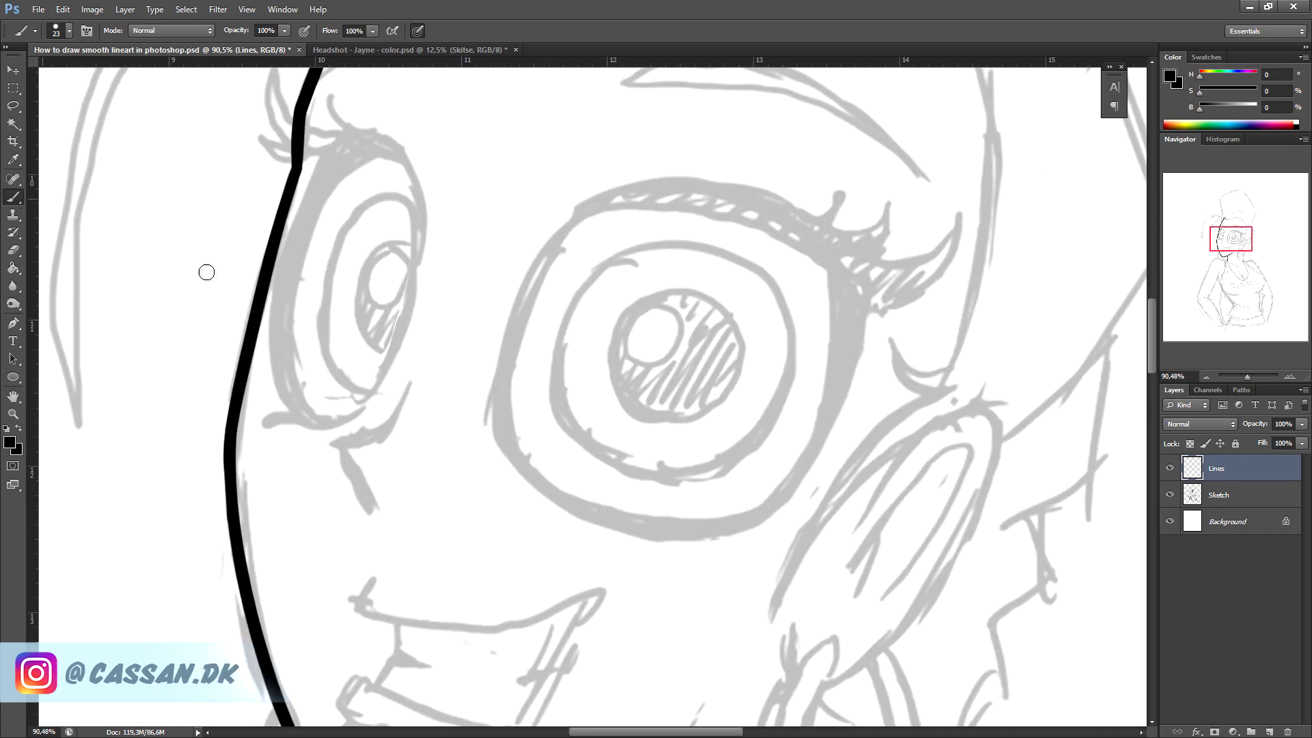
right_click(414, 364)
scroll(554, 380, "down", 2)
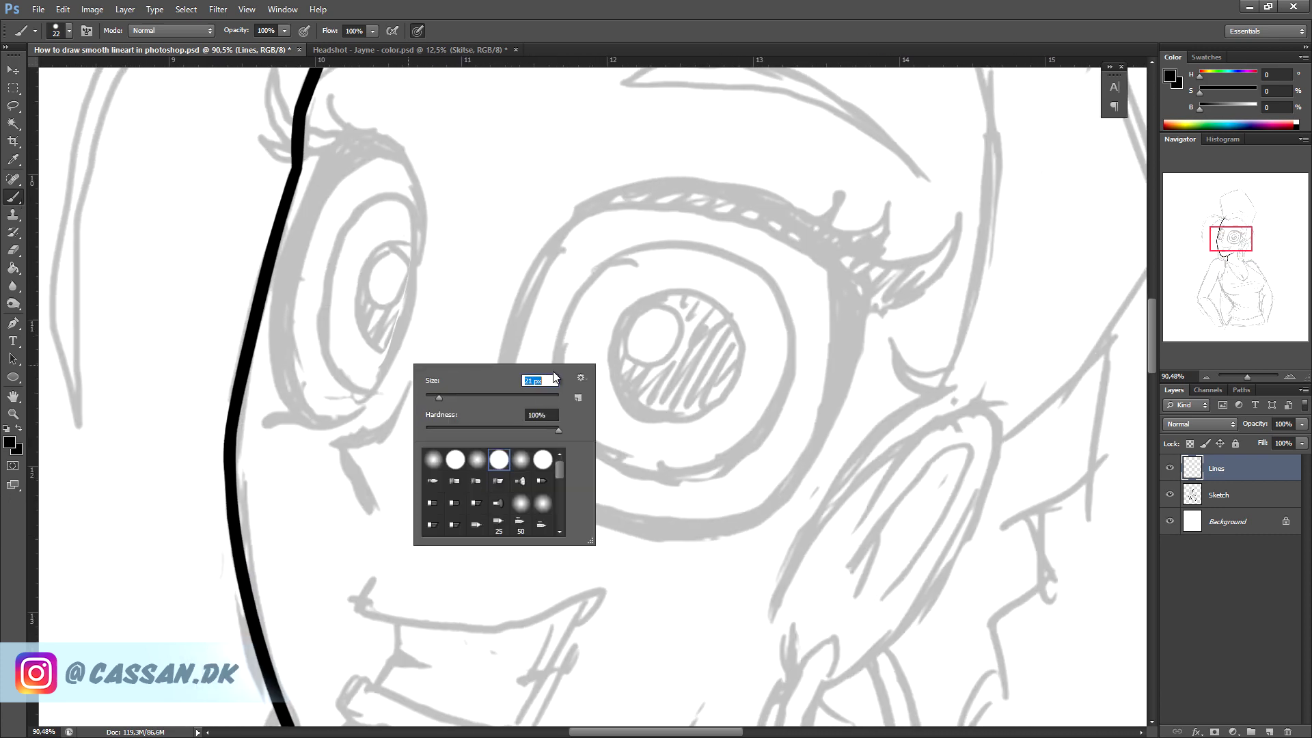
key("Down")
key("Return")
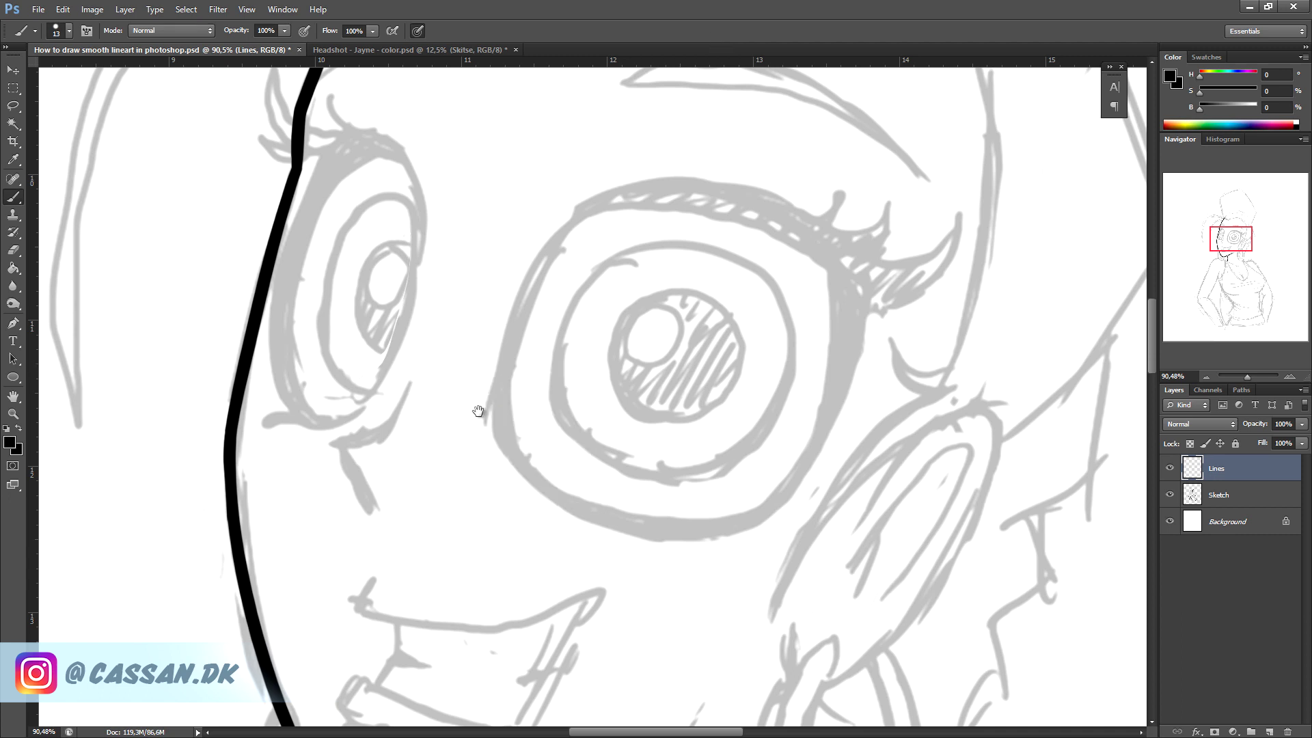
- Ink the nose with a curved bridge line and a short lower stroke, and taper the bridge's upper end with the Eraser
left_click_drag(490, 434, 572, 366)
mouse_move(427, 375)
left_mouse_down()
mouse_move(457, 367)
mouse_move(481, 319)
mouse_move(466, 364)
mouse_move(487, 321)
left_mouse_up()
left_click(469, 365, "shift")
key("ctrl+alt+z")
left_click_drag(462, 366, 490, 311)
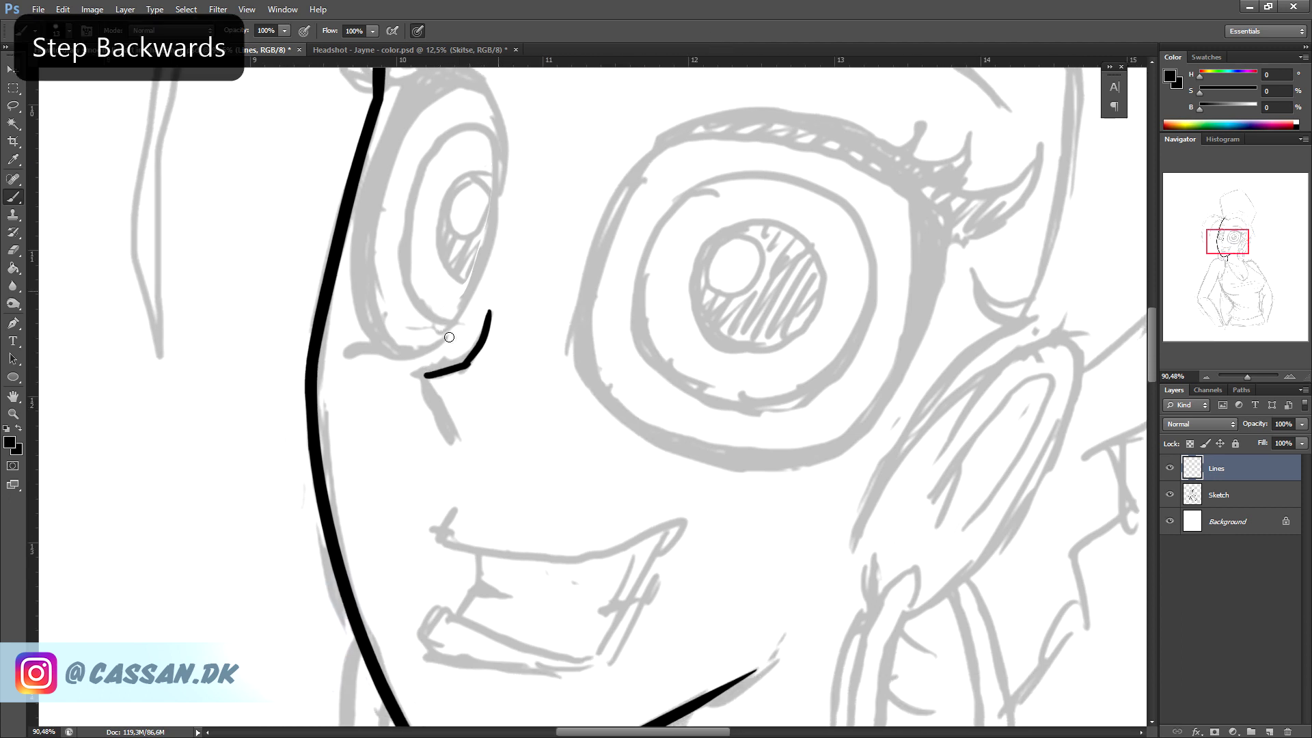
left_click_drag(427, 378, 453, 440)
key("e")
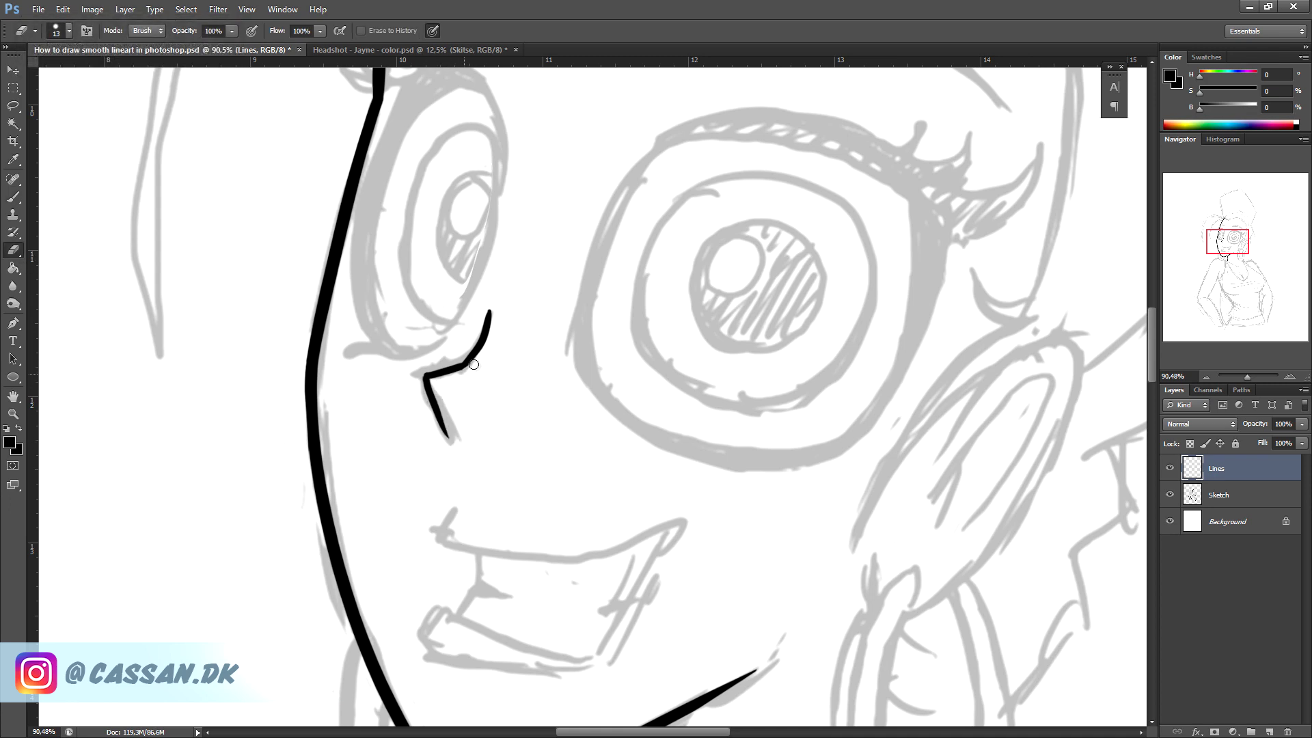
left_click_drag(490, 306, 490, 329)
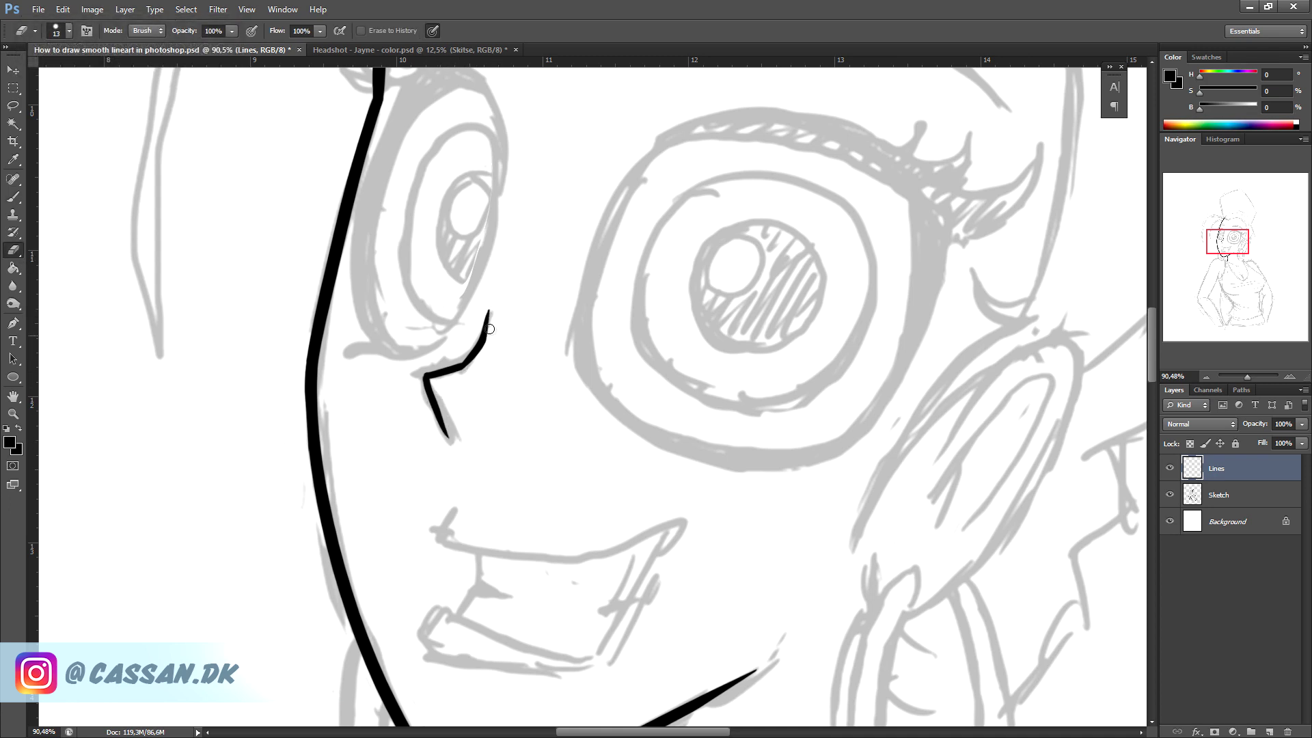
- Switch to the Brush and ink the mouth's corner tick, upper lip line and slanted far side, redoing strokes until smooth
left_click(21, 199)
scroll(662, 395, "down", 3)
scroll(662, 395, "right", 3)
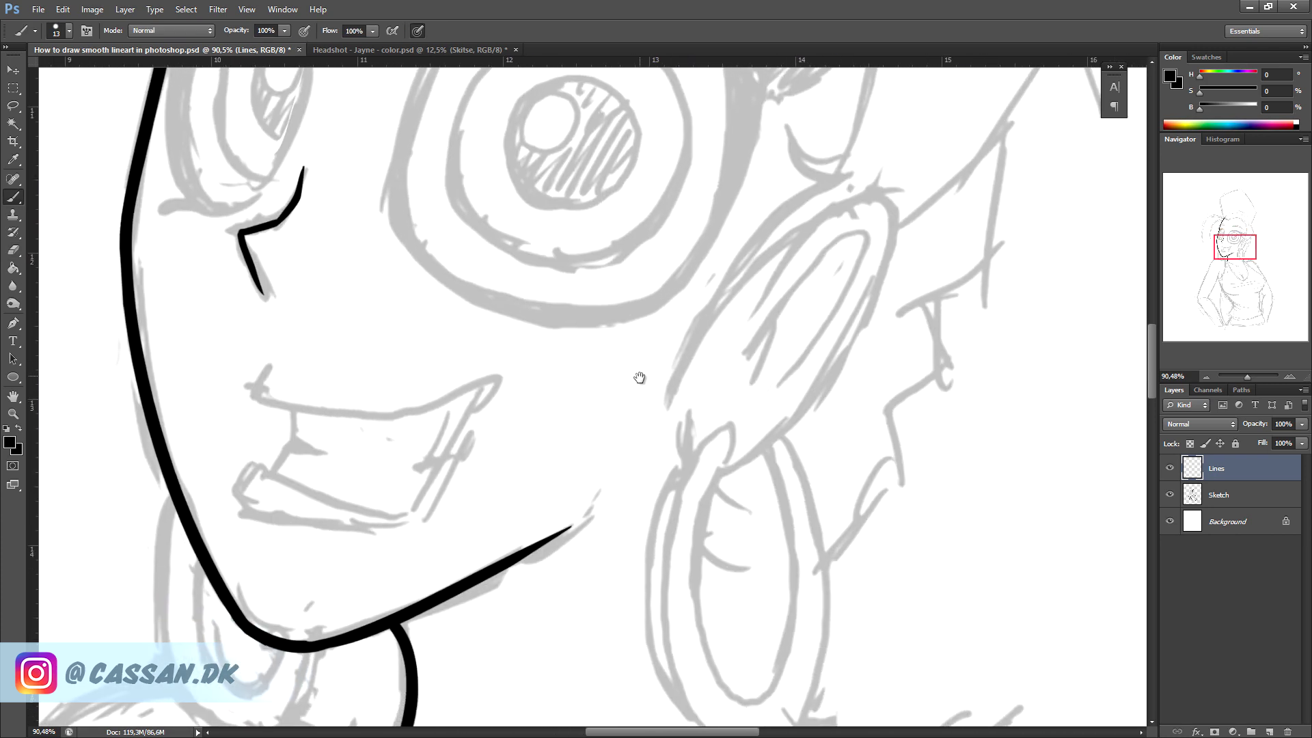
left_click_drag(639, 378, 641, 379)
mouse_move(271, 369)
left_mouse_down()
mouse_move(263, 408)
mouse_move(427, 412)
left_mouse_up()
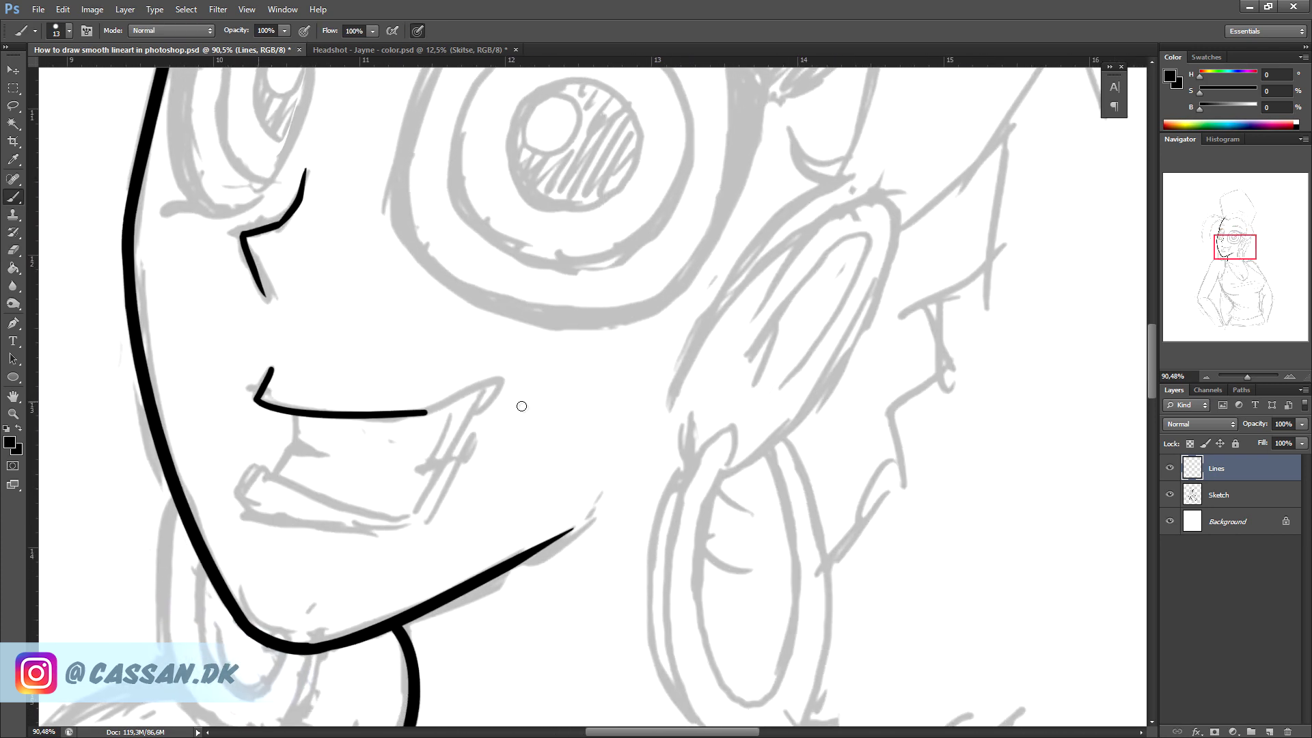
key("ctrl+alt+z")
left_click_drag(263, 403, 454, 416)
key("ctrl+alt+z")
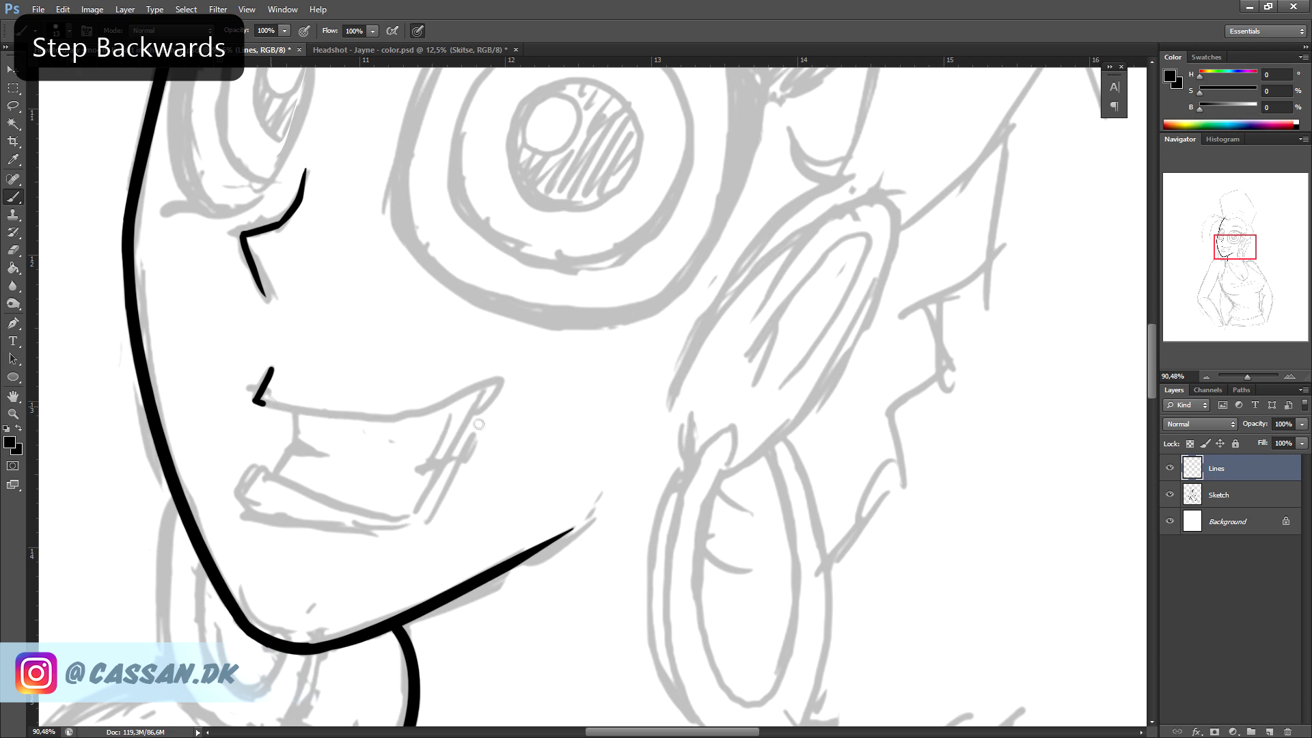
mouse_move(259, 403)
left_mouse_down()
mouse_move(479, 424)
mouse_move(457, 391)
left_mouse_up()
key("ctrl+alt+z")
left_click_drag(256, 403, 485, 376)
key("ctrl+alt+z")
mouse_move(252, 401)
left_mouse_down()
mouse_move(431, 423)
mouse_move(521, 369)
mouse_move(419, 528)
left_mouse_up()
- Ink the lower lip as a narrow tapered outline and add the inner edge lines at both ends of the teeth
mouse_move(267, 475)
left_mouse_down()
mouse_move(244, 510)
mouse_move(486, 526)
left_mouse_up()
left_click_drag(265, 476, 506, 513)
key("ctrl+alt+z")
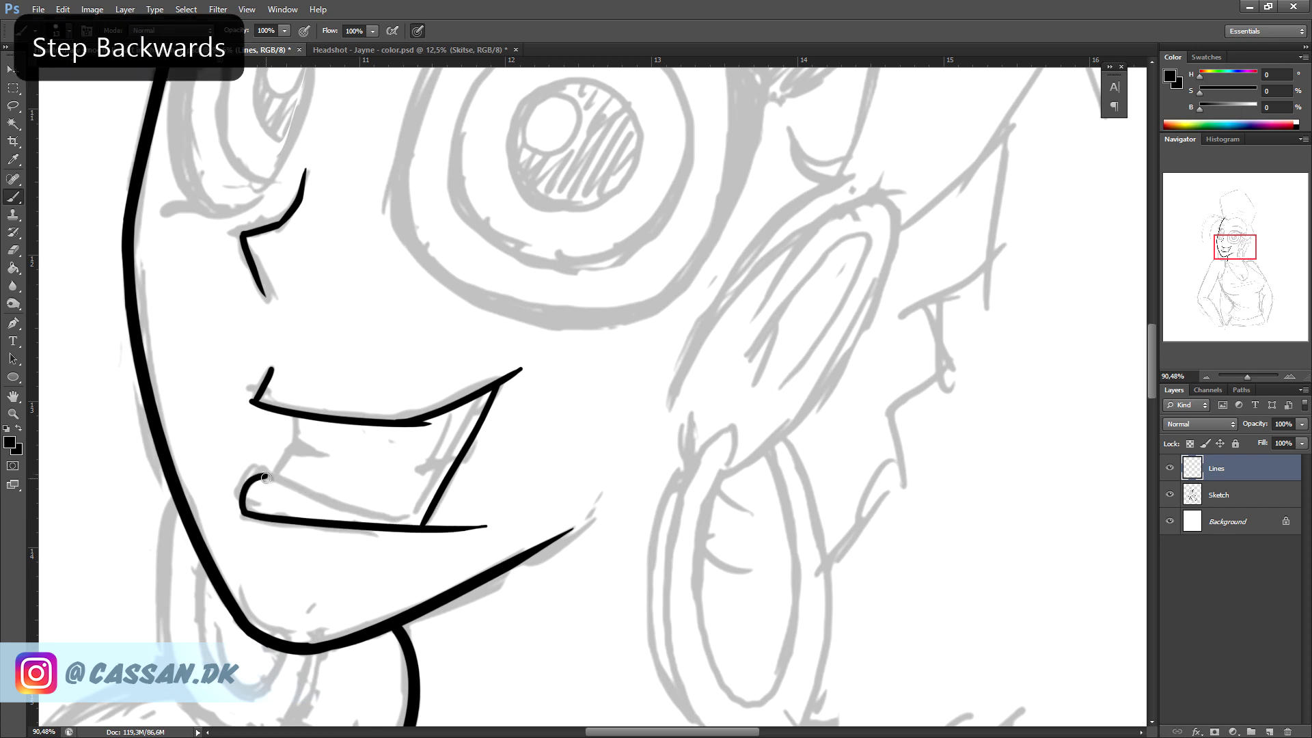
left_click_drag(263, 476, 503, 528)
left_click_drag(294, 424, 281, 474)
key("ctrl+alt+z")
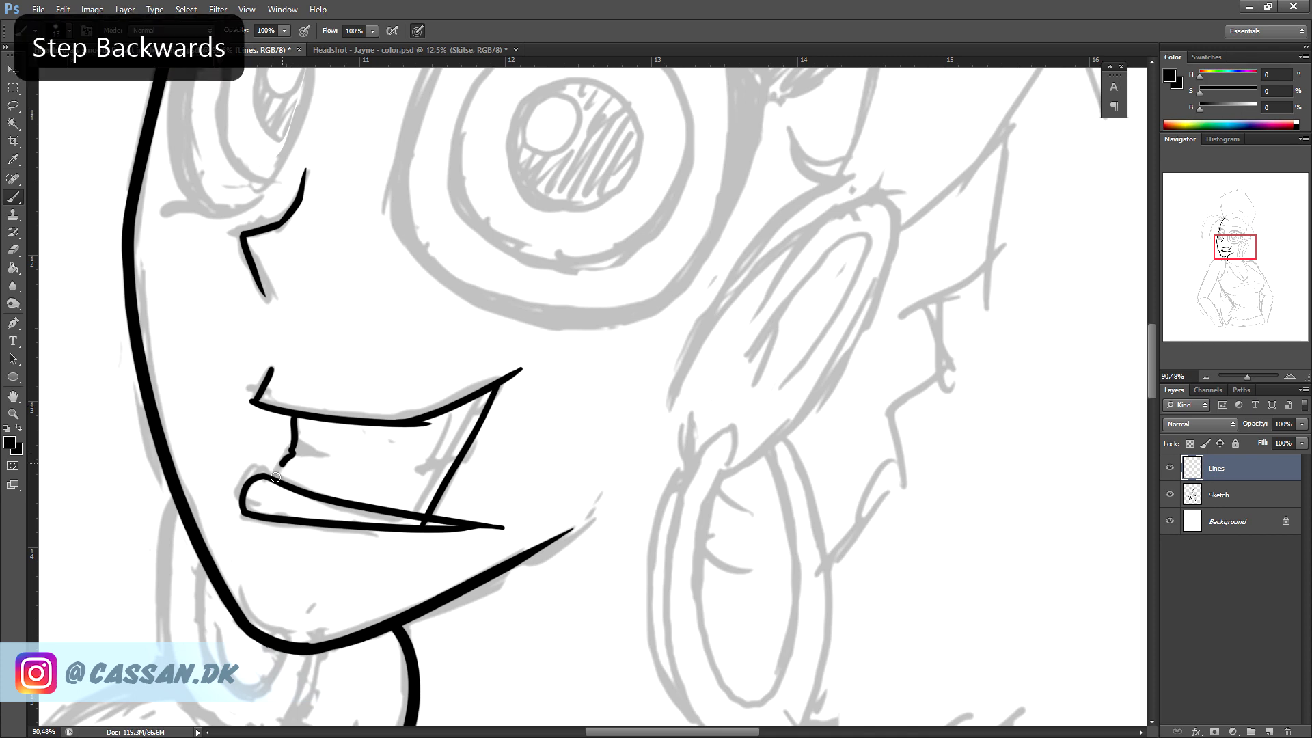
left_click_drag(471, 406, 449, 470)
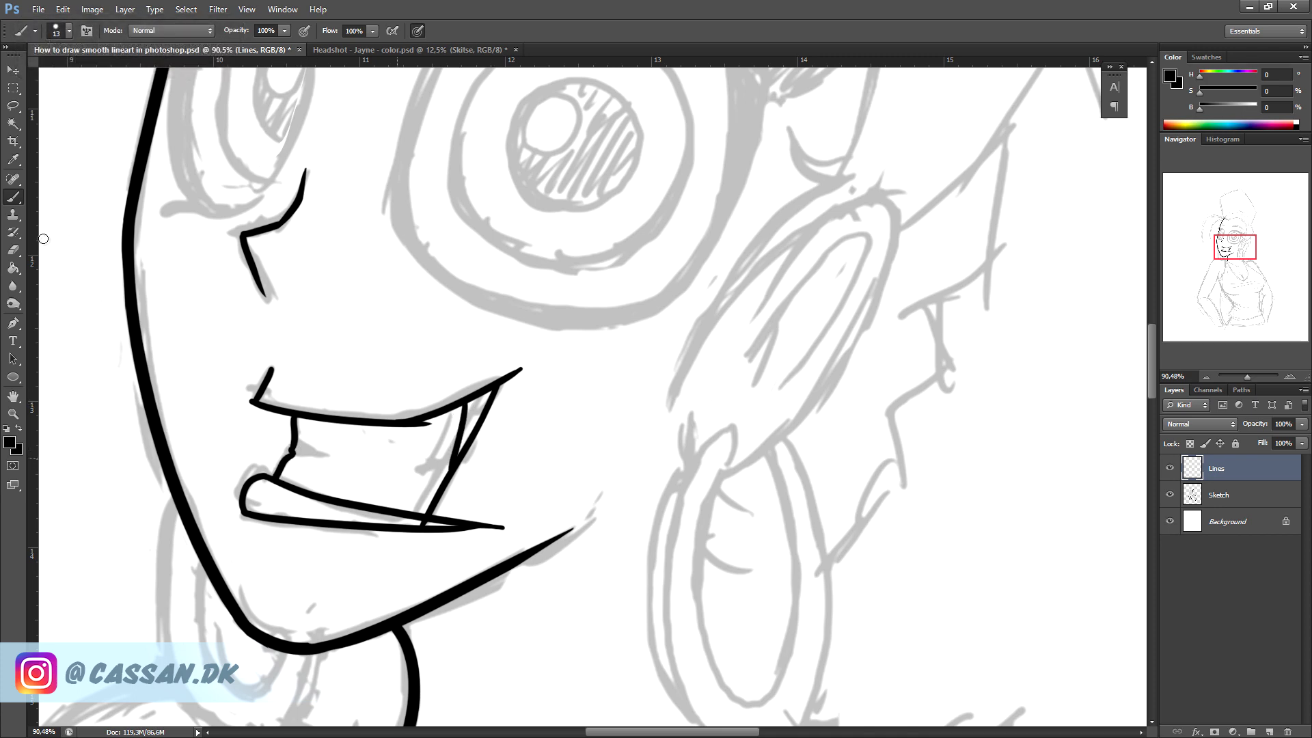
- Trim the overshooting stroke ends around the mouth and taper its corner tick with the Eraser, and return to the Brush
key("e")
left_click_drag(417, 427, 429, 424)
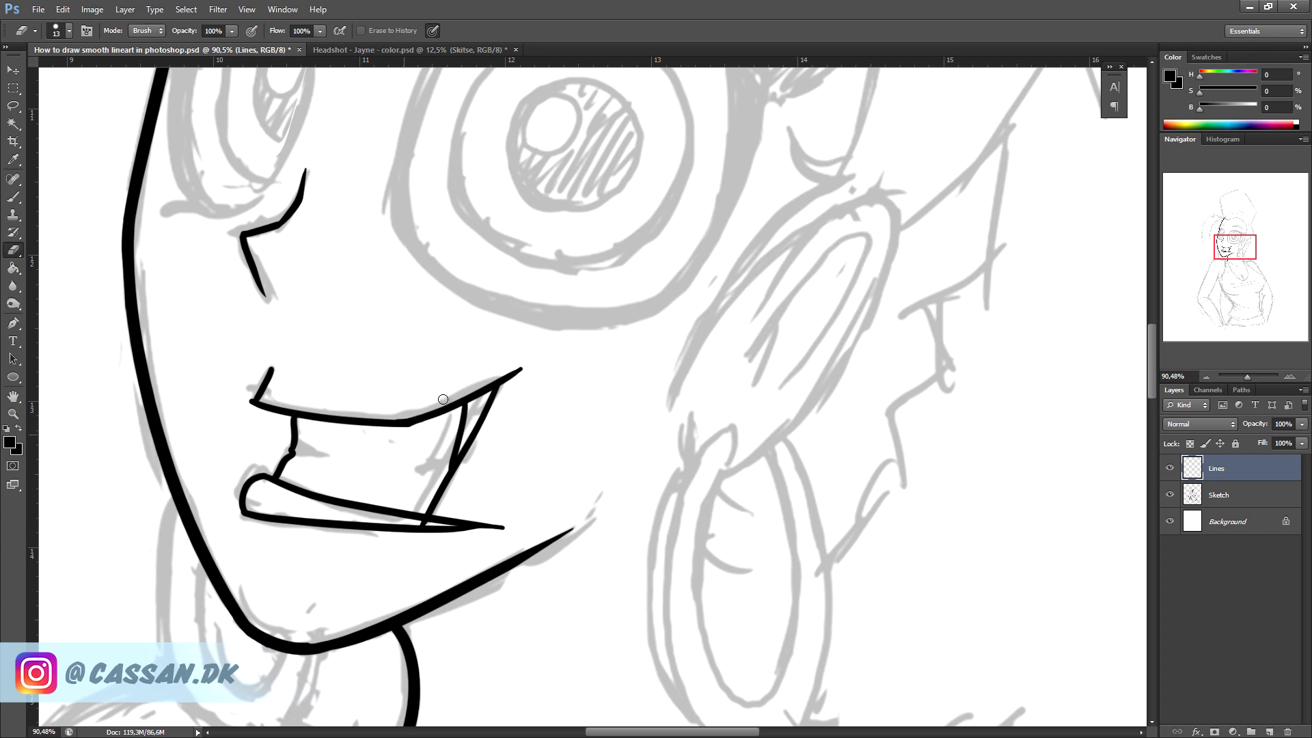
left_click_drag(505, 388, 506, 379)
left_click_drag(264, 371, 251, 395)
mouse_move(440, 513)
left_mouse_down()
mouse_move(461, 524)
mouse_move(438, 546)
mouse_move(479, 548)
left_mouse_up()
left_click(12, 197)
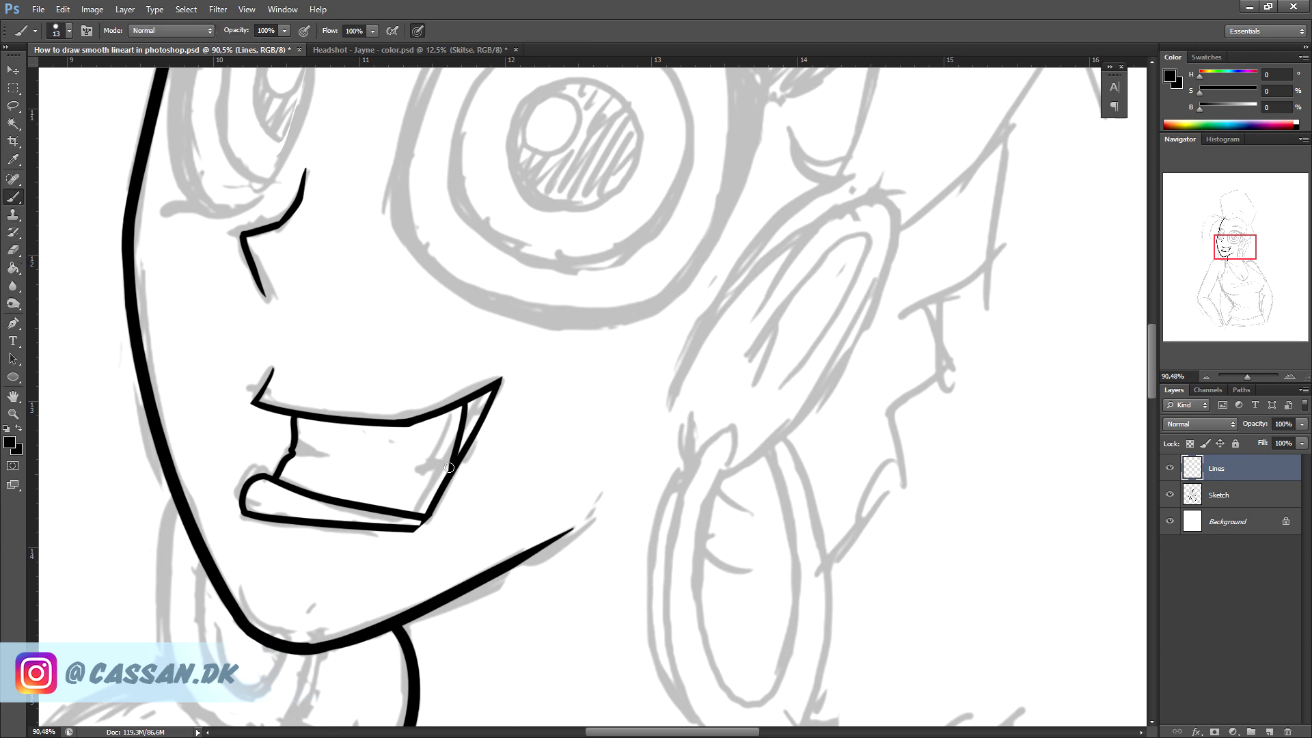
- Hide the Sketch layer to examine the inked face lines up close and from a distance, and show the sketch again
left_click_drag(1247, 376, 1243, 377)
left_click(1170, 494)
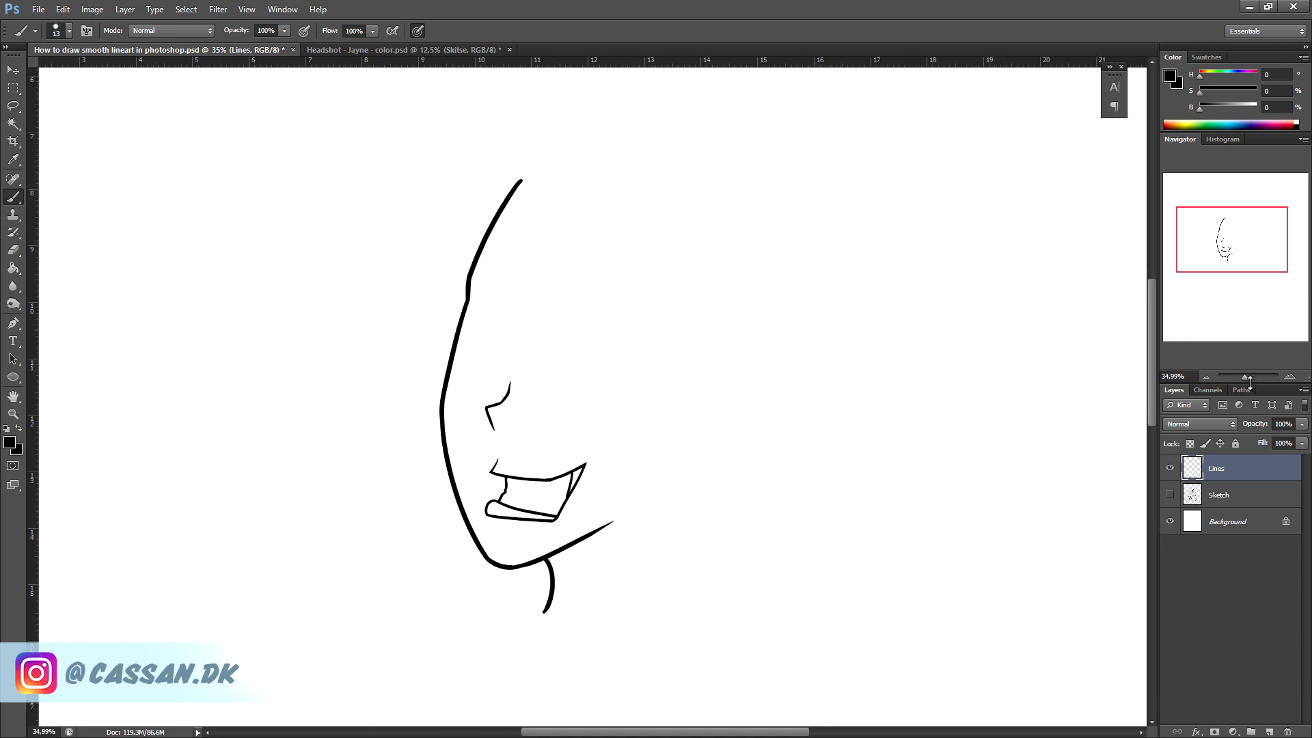
left_click_drag(1243, 375, 1247, 377)
left_click_drag(1229, 244, 1228, 246)
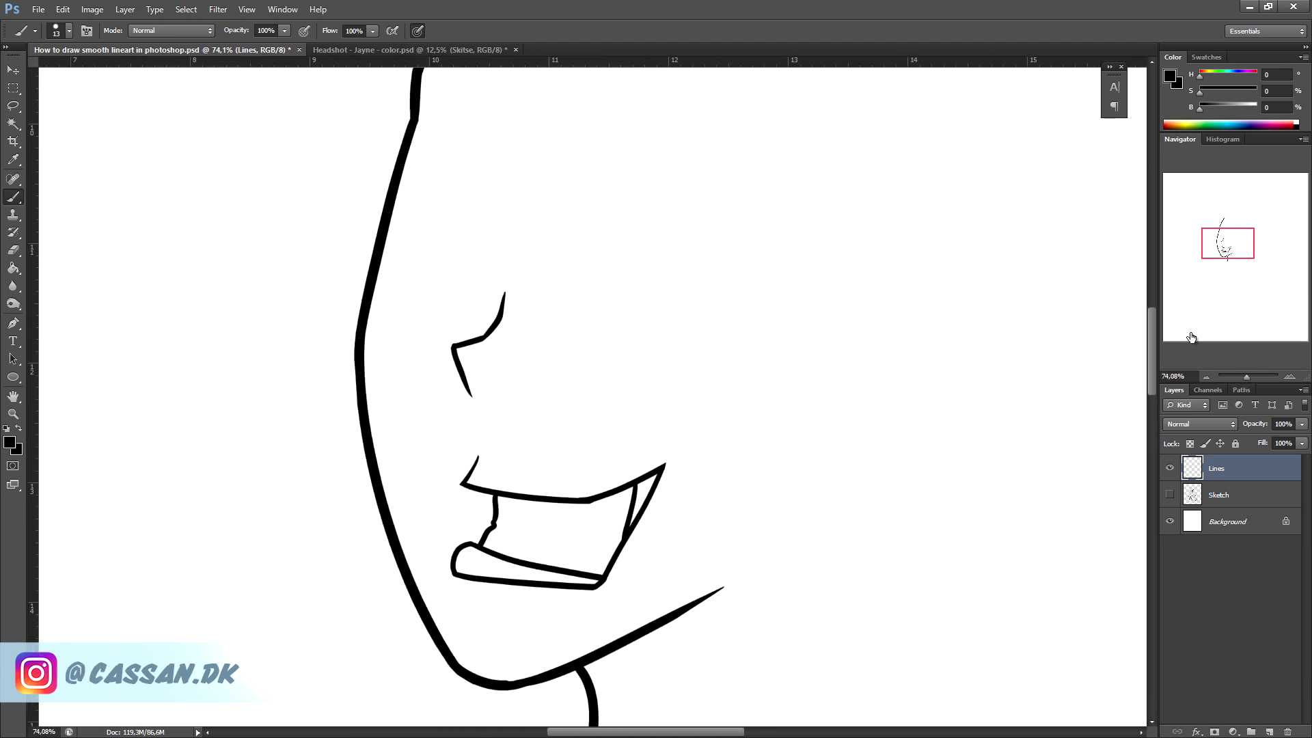
left_click_drag(1236, 246, 1231, 250)
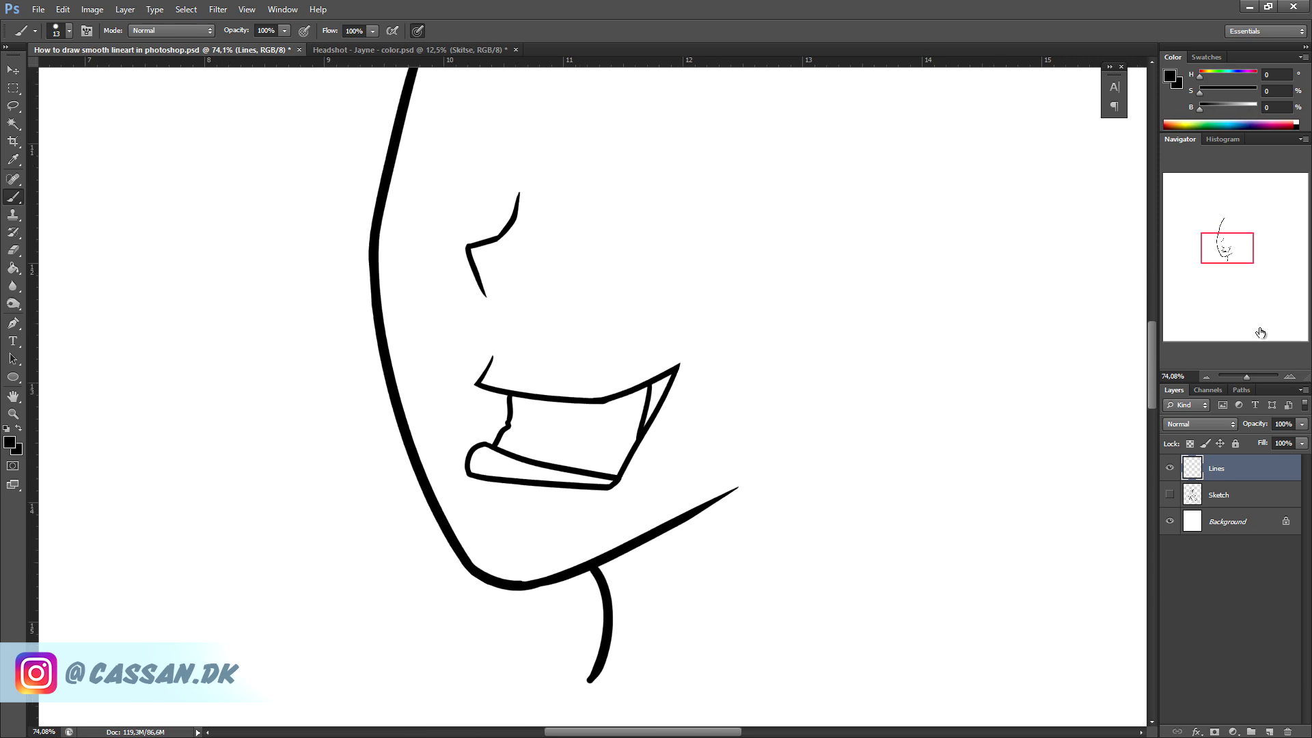
left_click(1170, 493)
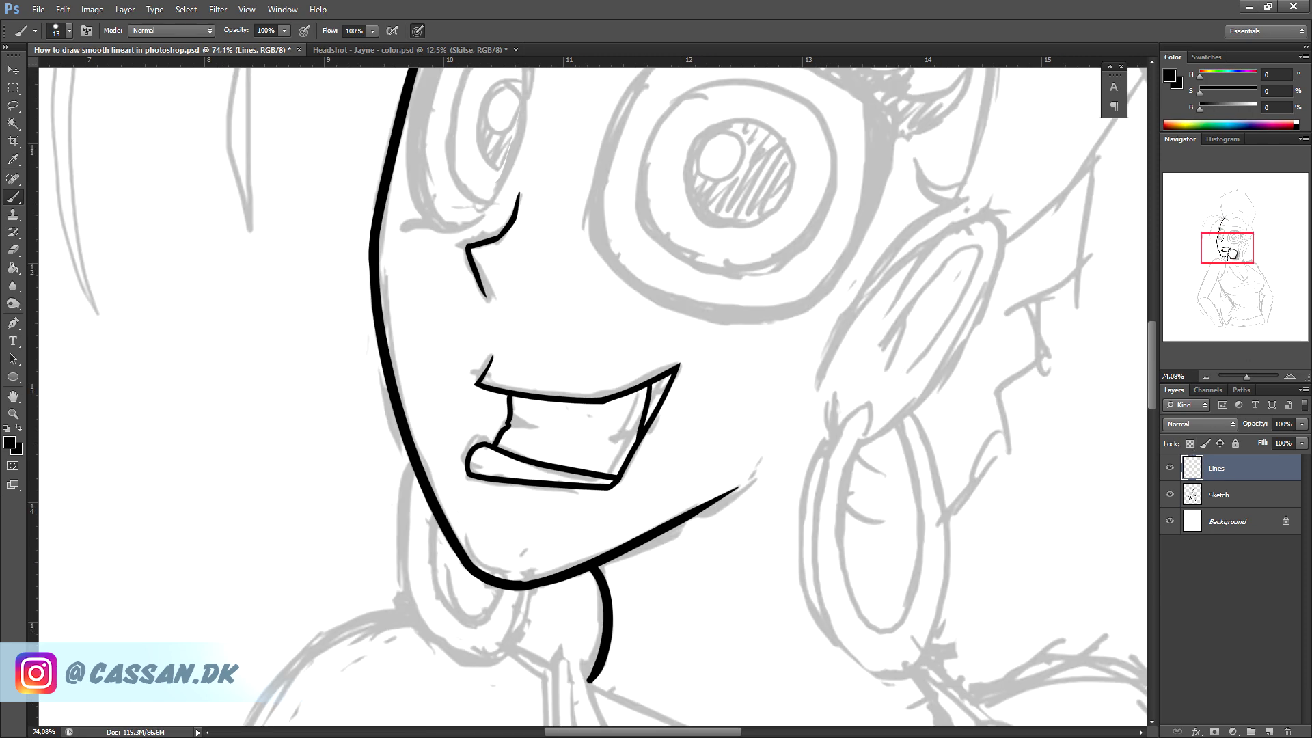
left_click_drag(1230, 252, 1231, 247)
left_click_drag(1247, 376, 1244, 377)
left_click_drag(1227, 246, 1228, 241)
- Choose the hard round brush preset and activate the Pen tool in Path mode
right_click(127, 269)
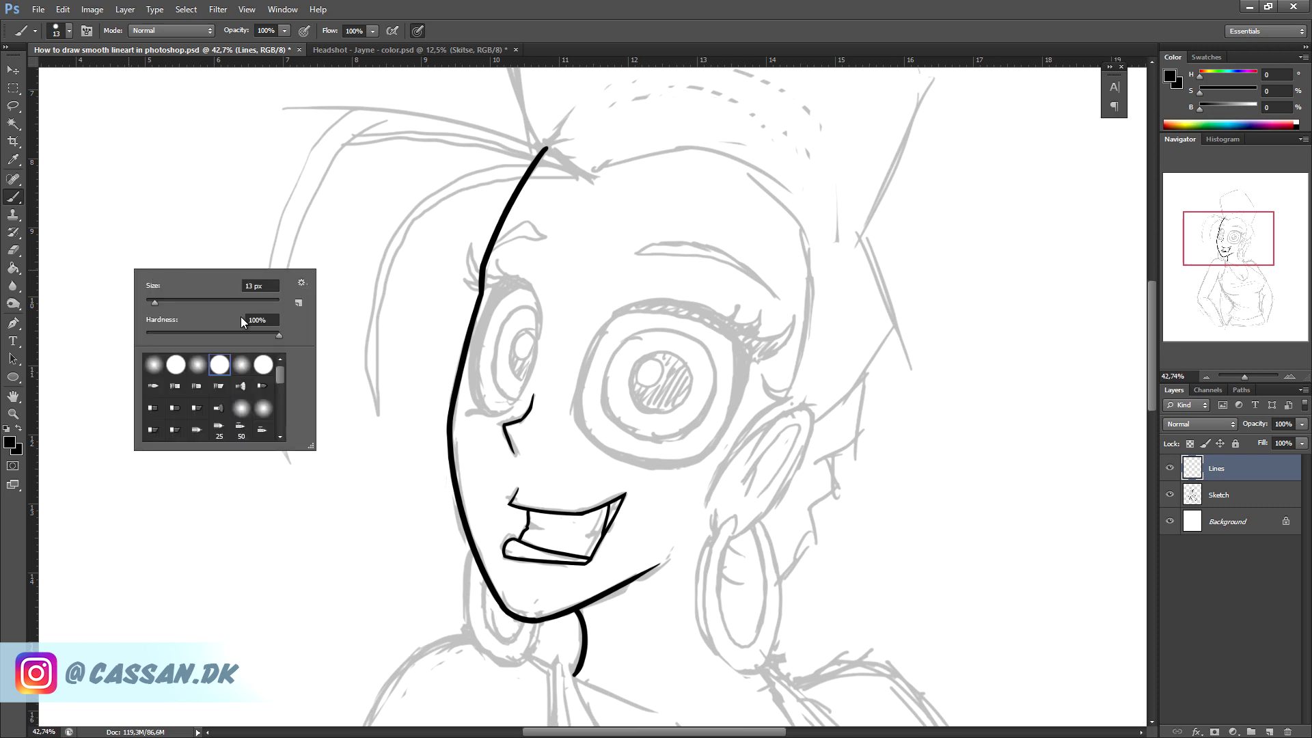
double_click(170, 364)
left_click(13, 322)
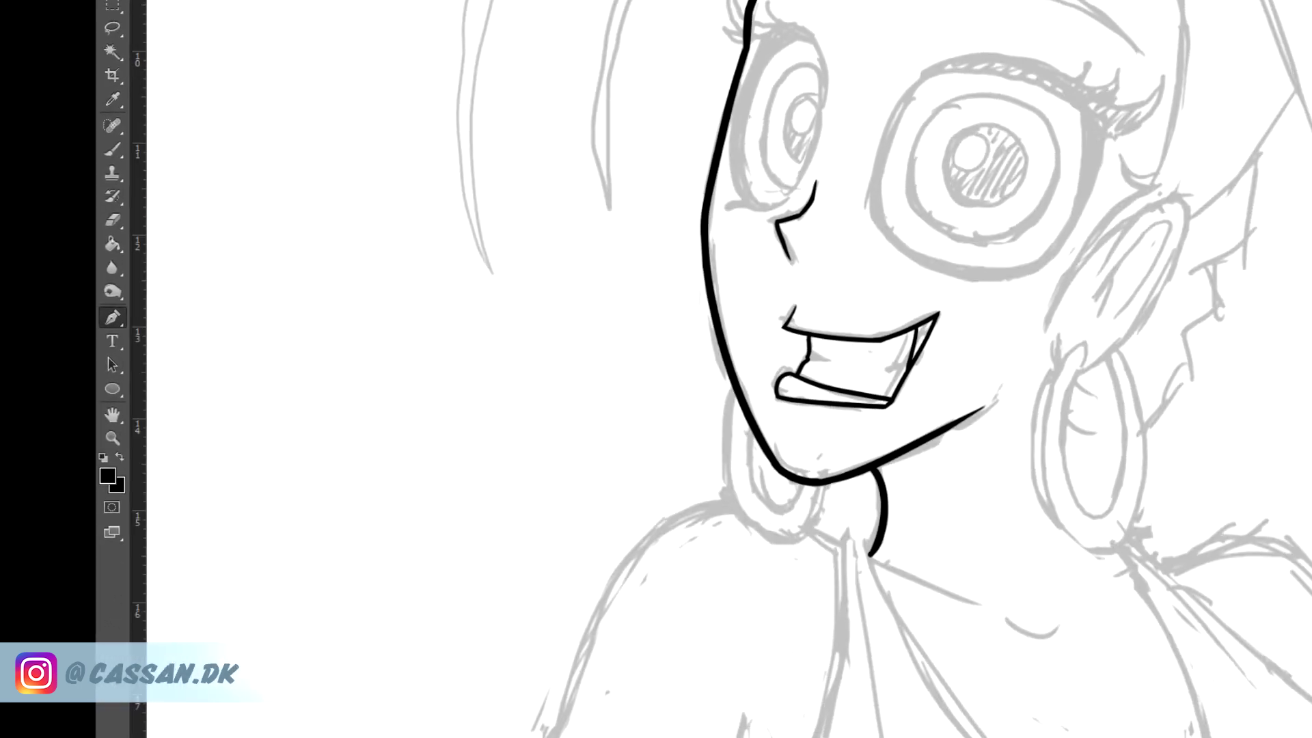
left_click_drag(1224, 269, 1218, 278)
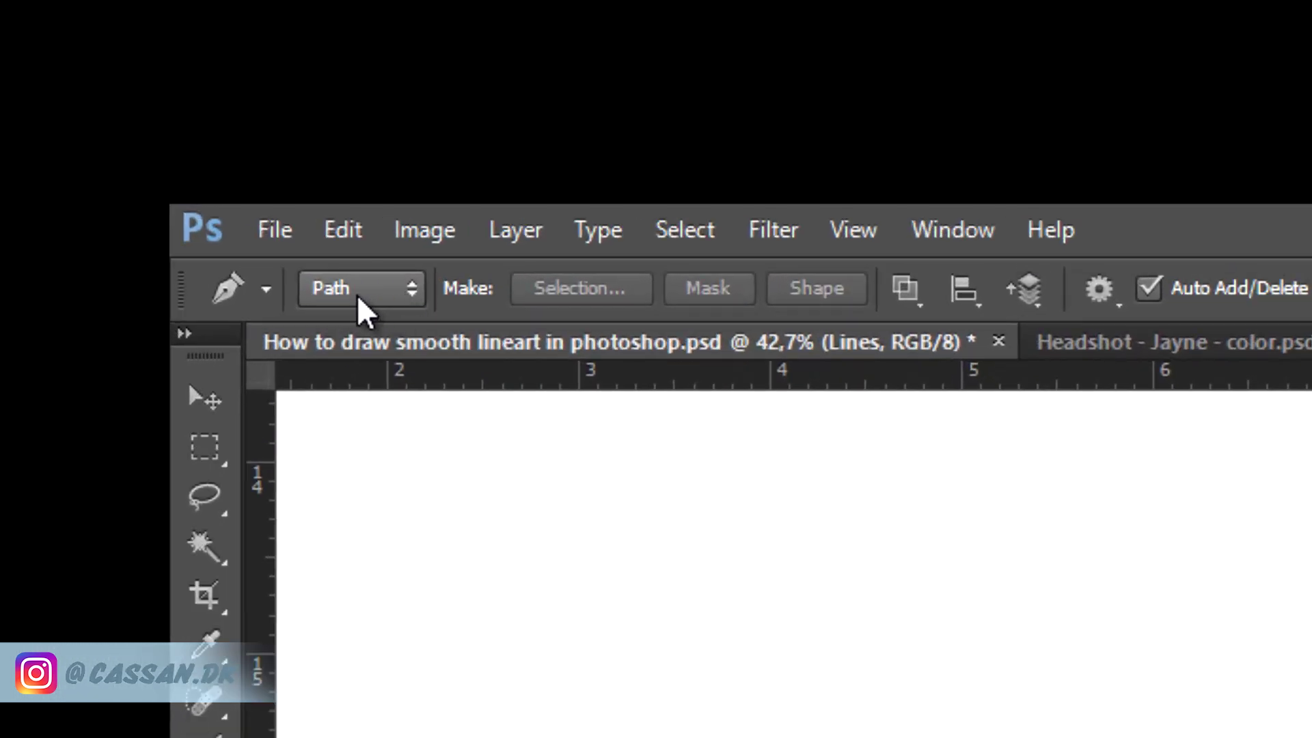
left_click(403, 289)
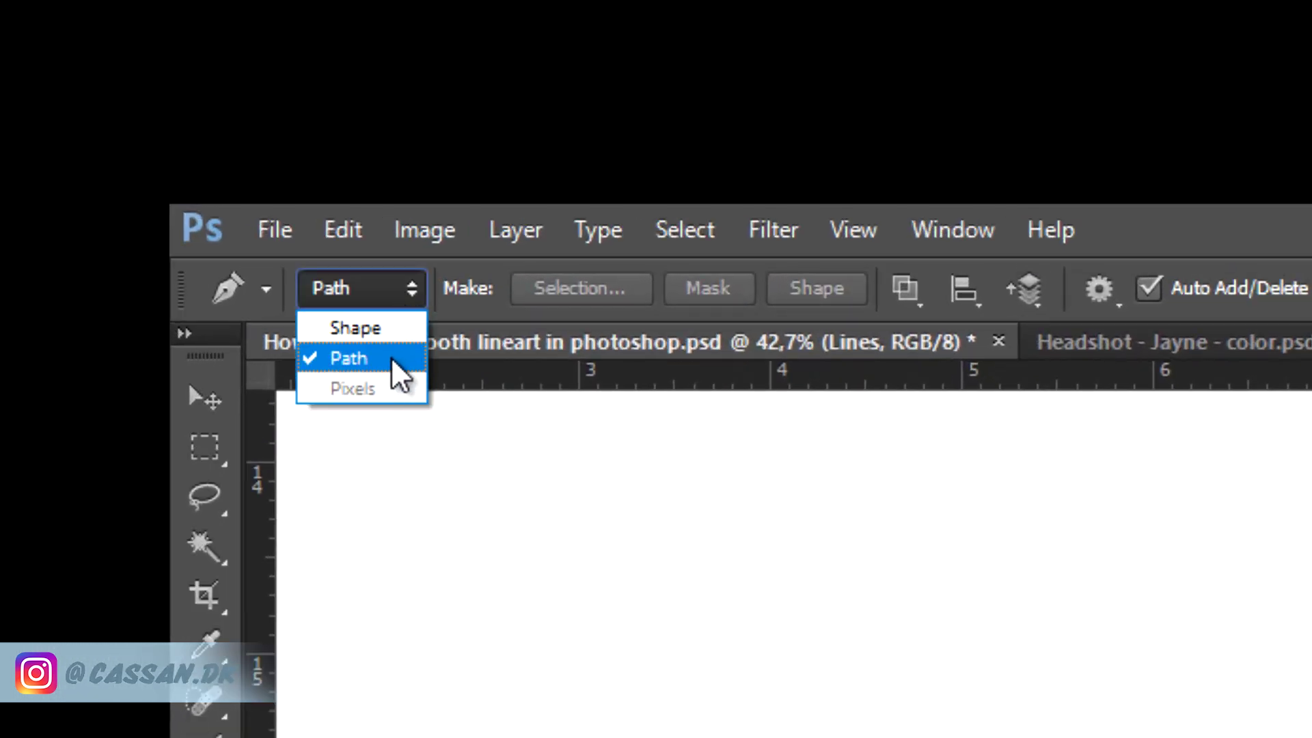
left_click(391, 359)
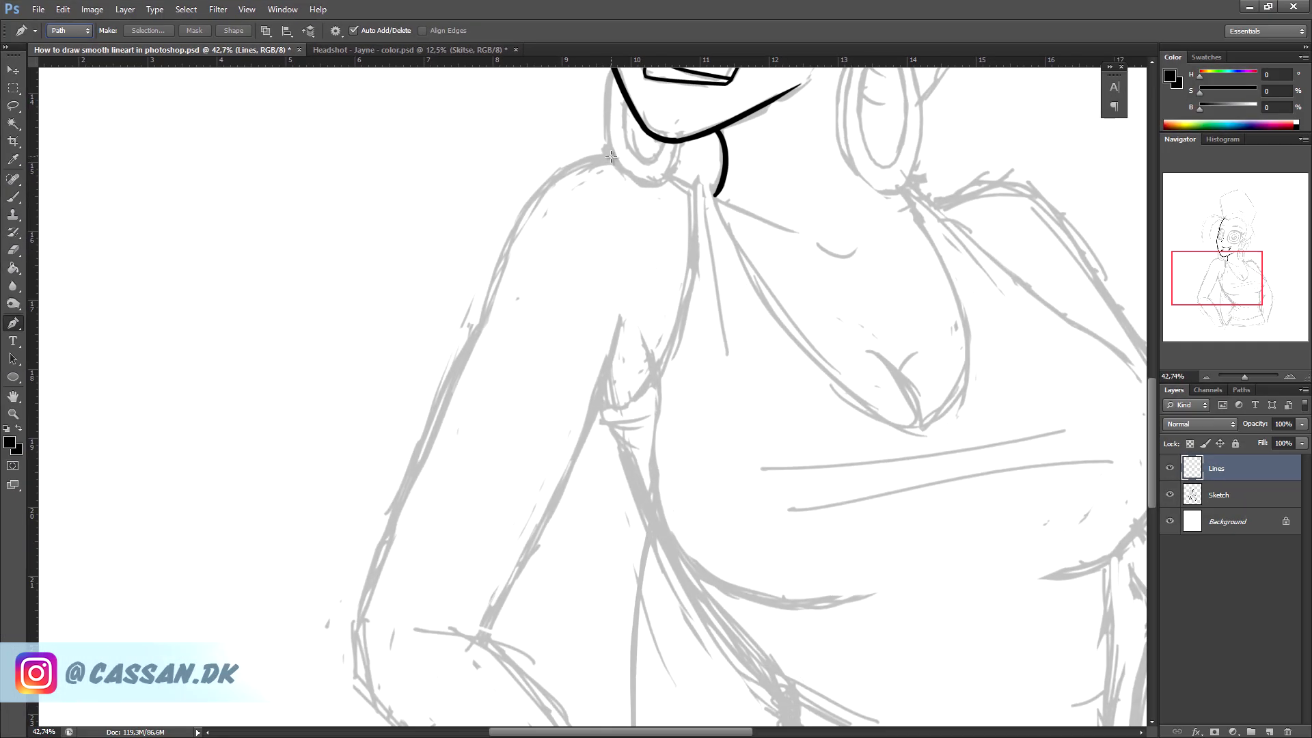
- Draw a path along the outer upper arm from shoulder to elbow and adjust its handles to follow the sketch
left_click(612, 157)
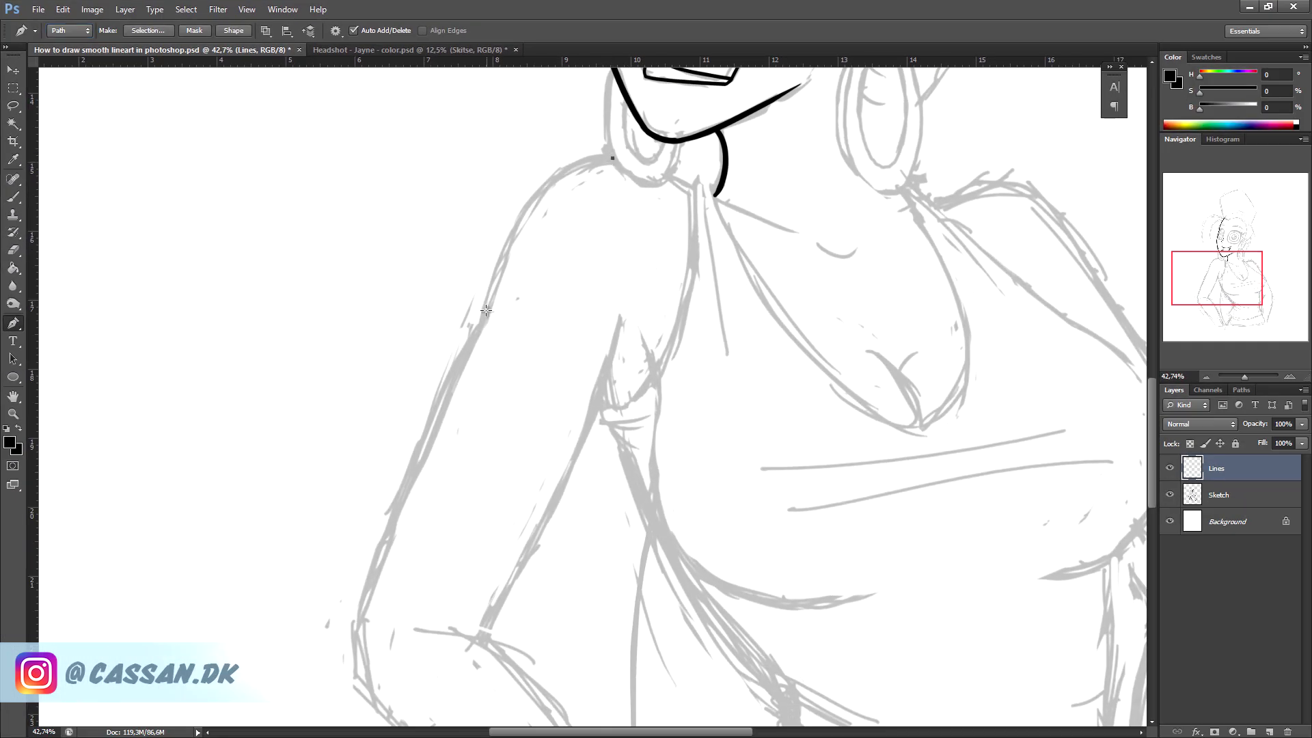
mouse_move(483, 319)
left_mouse_down()
mouse_move(463, 436)
mouse_move(435, 498)
mouse_move(478, 336)
left_mouse_up()
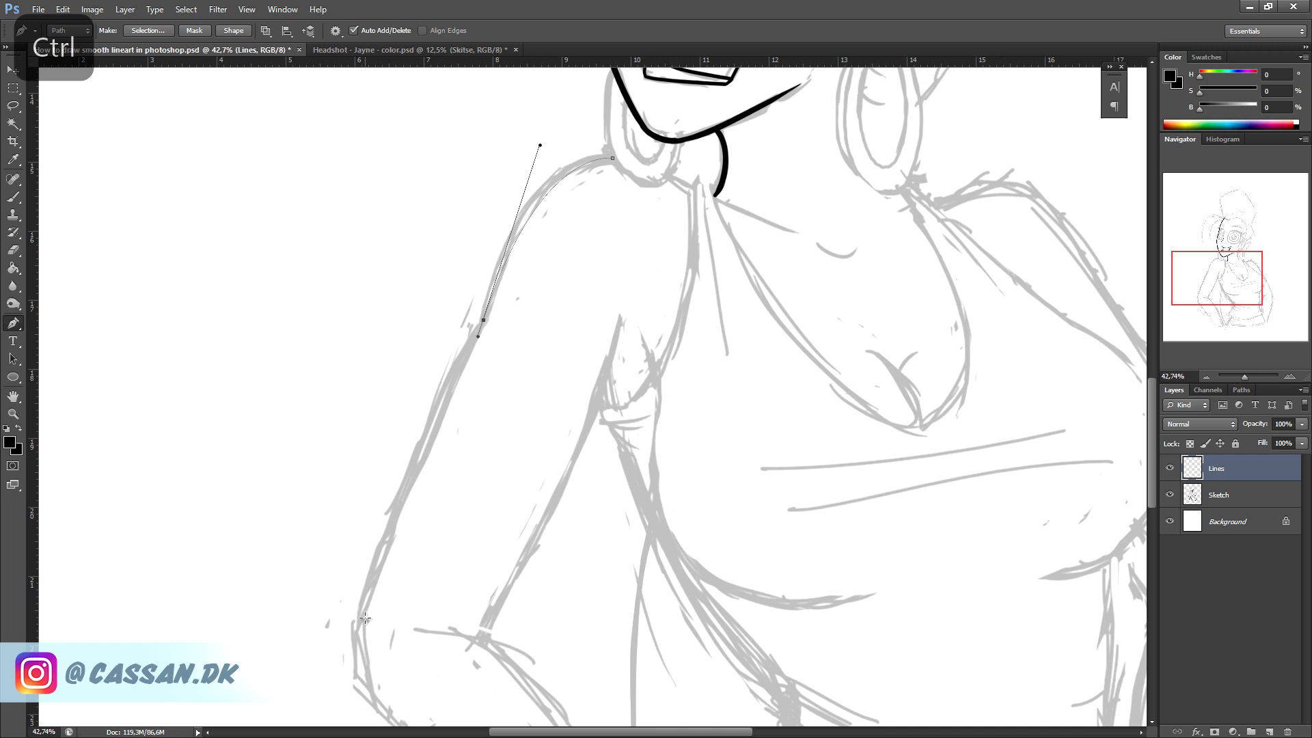
left_click_drag(363, 617, 356, 646)
left_click_drag(370, 590, 410, 474)
key("space")
left_click_drag(594, 483, 491, 601)
left_click_drag(492, 332, 495, 308)
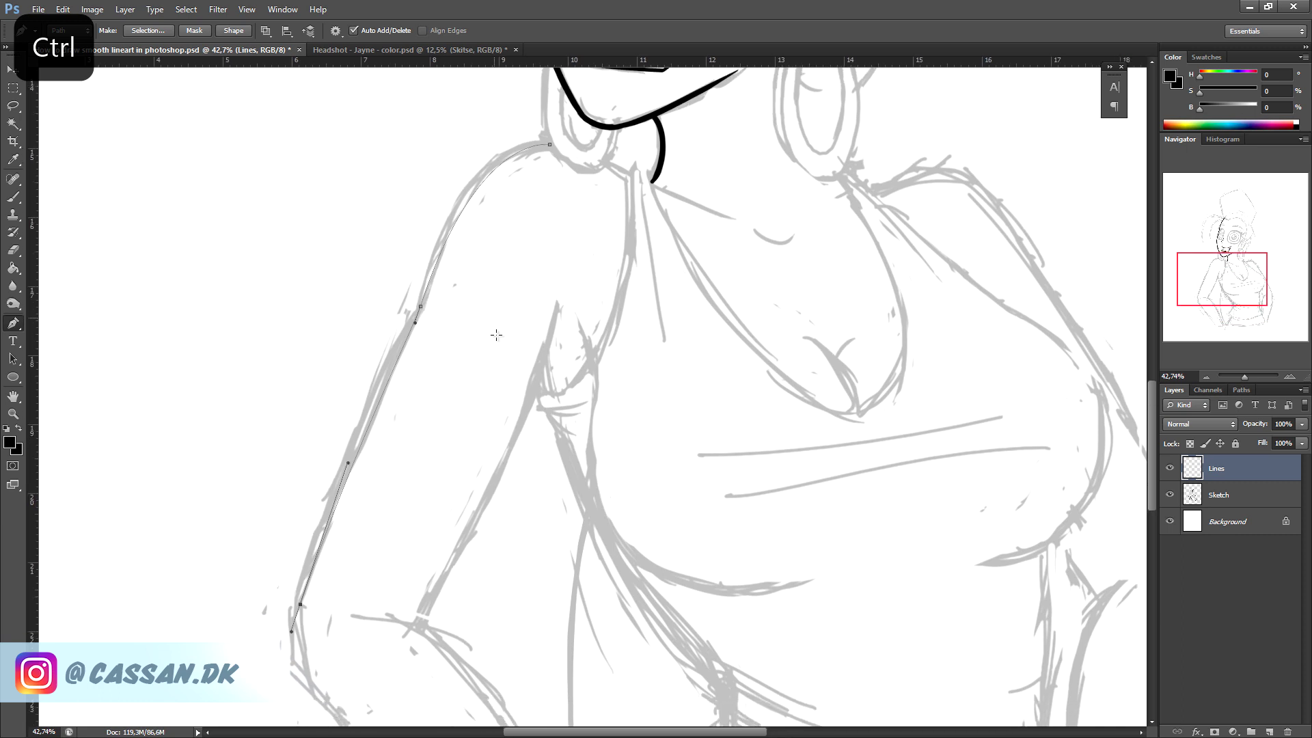
- Stroke the outer upper arm path with the Brush and delete the path
right_click(412, 358)
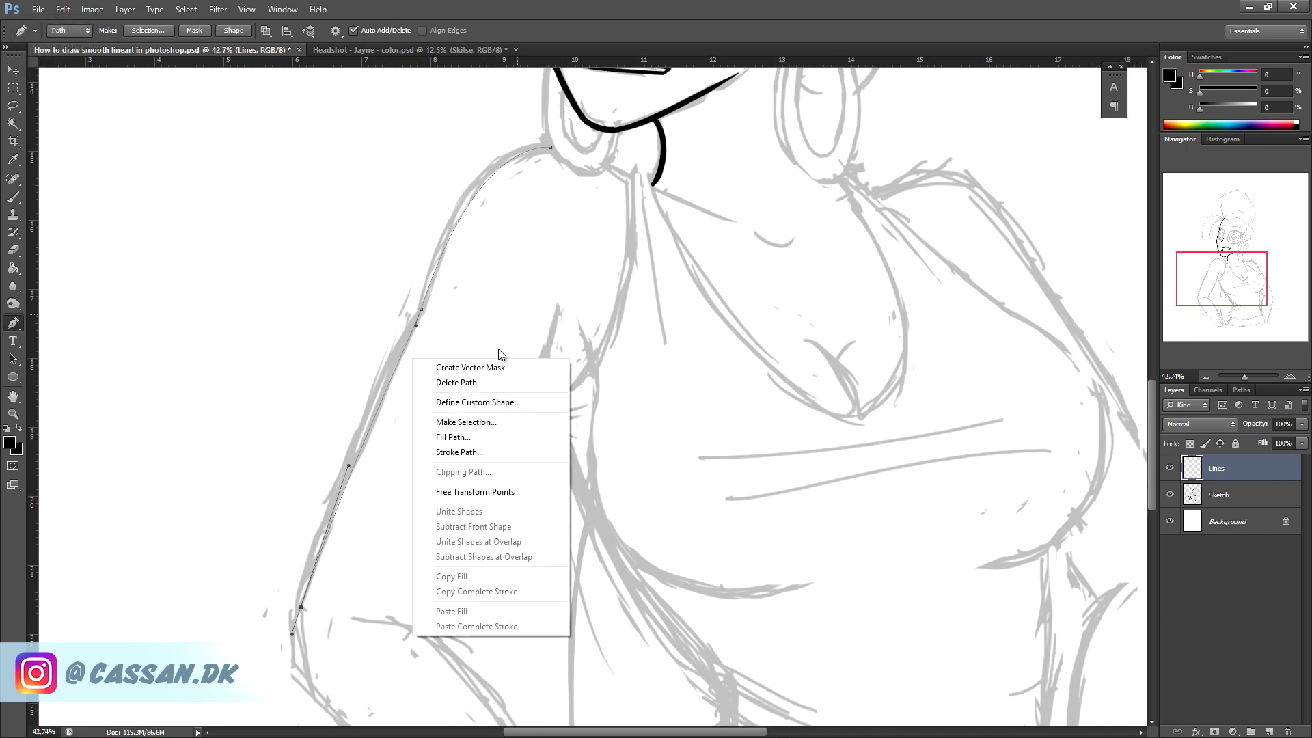
left_click(500, 453)
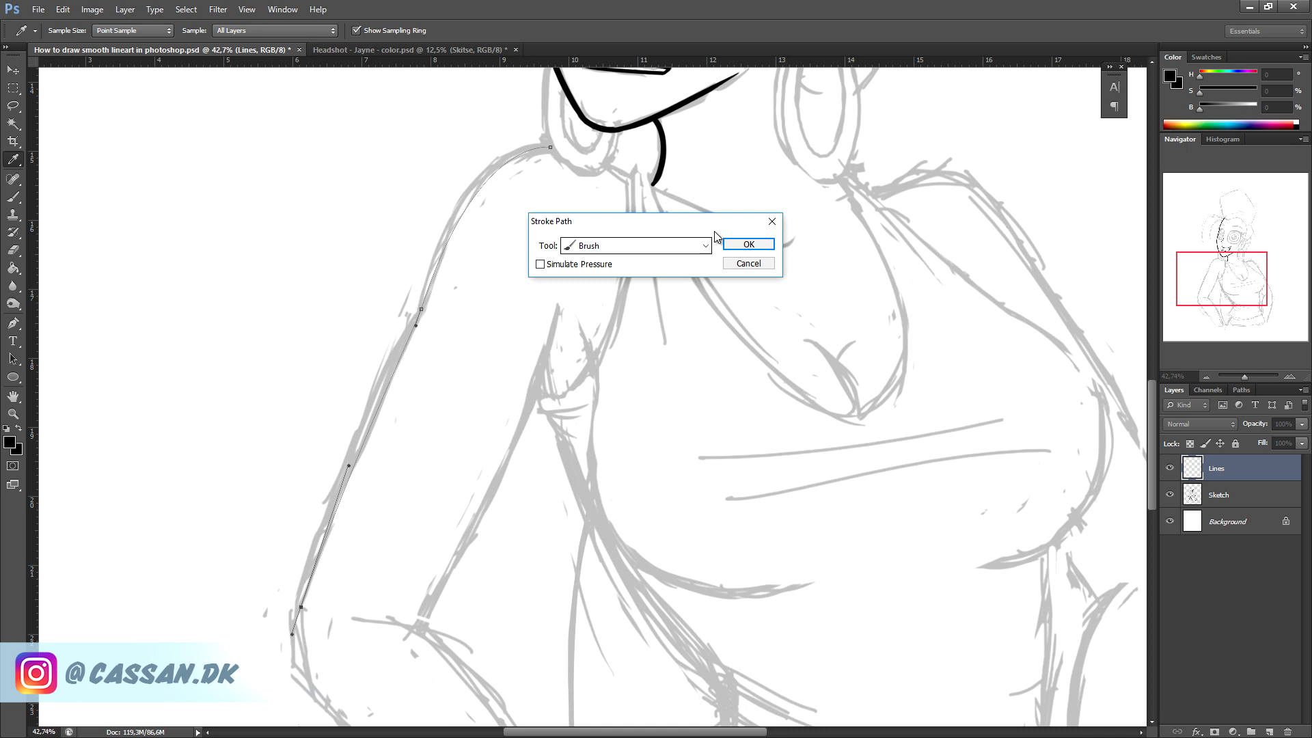
left_click(749, 244)
key("p")
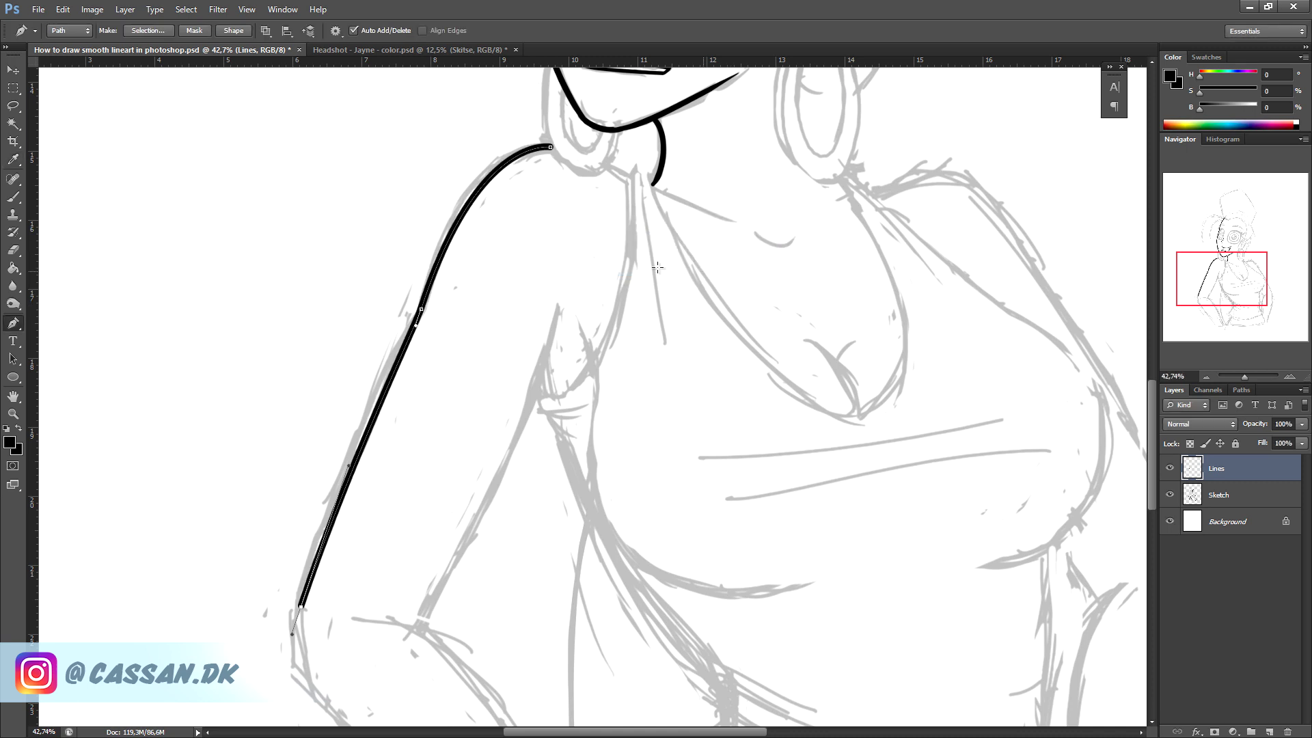
right_click(473, 330)
left_click(519, 358)
- Draw a curved path along the inner upper arm from armpit to elbow, stroke it with the Brush and delete the path
scroll(521, 381, "down", 3)
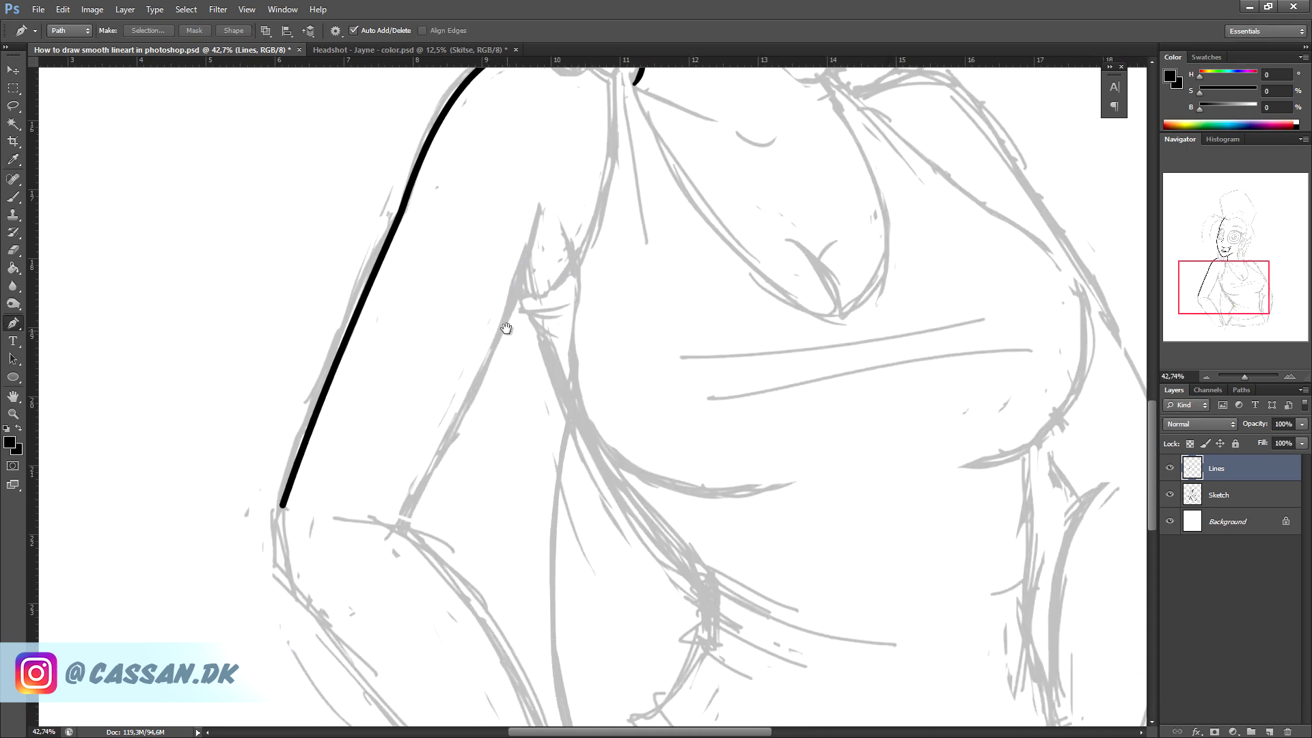
left_click(539, 205)
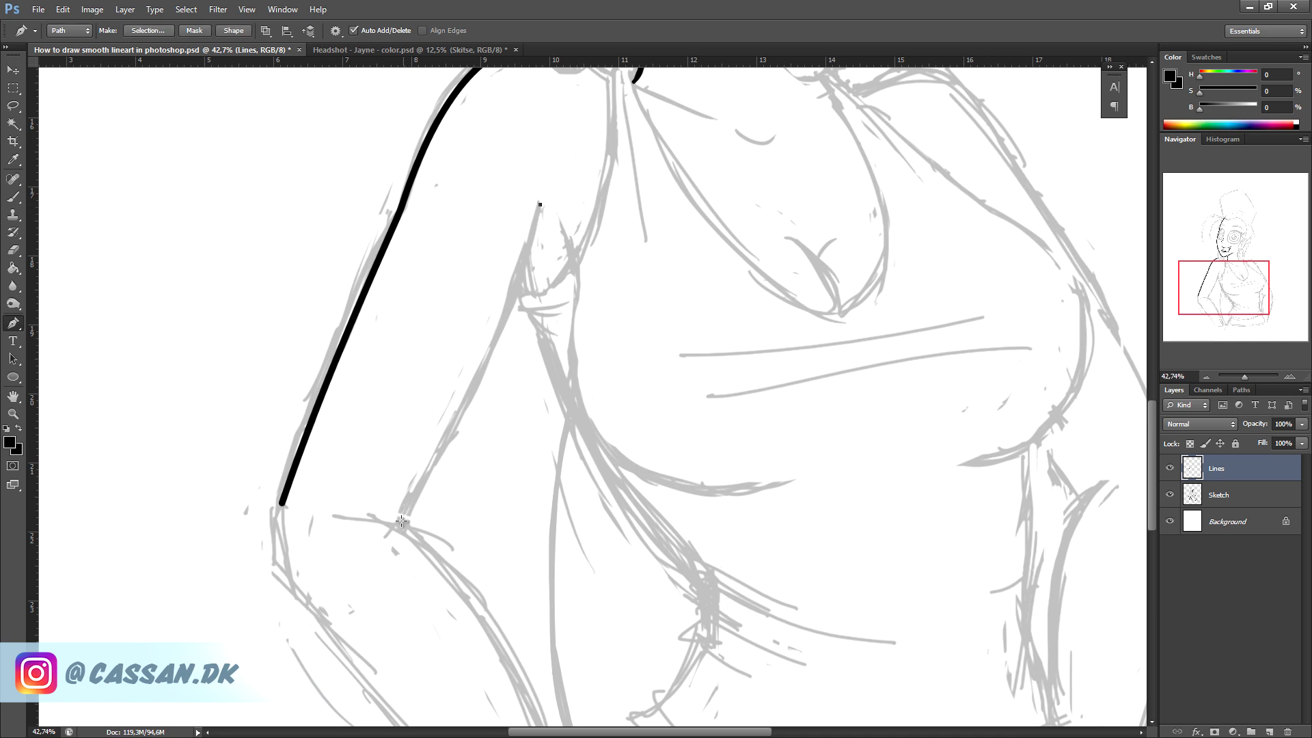
left_click_drag(403, 520, 387, 537)
left_click_drag(428, 498, 466, 436)
right_click(481, 403)
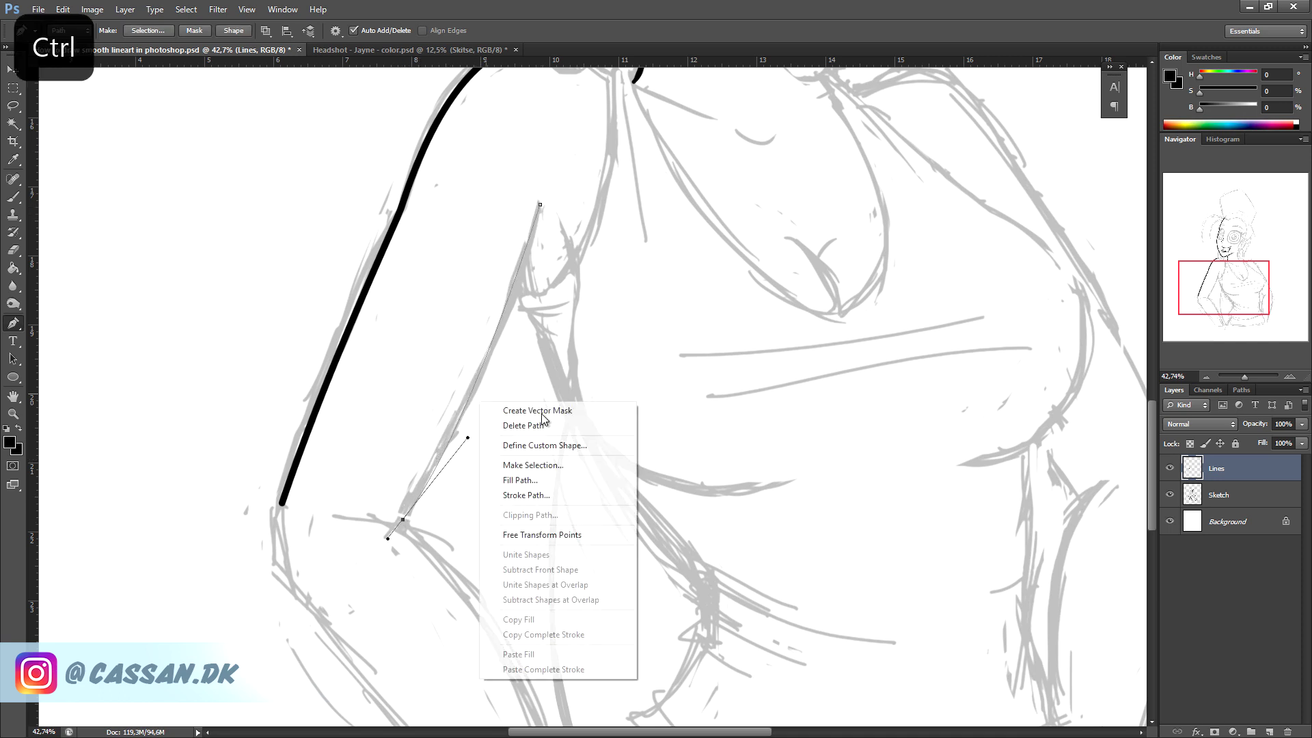
left_click(531, 495)
left_click(744, 243)
right_click(606, 349)
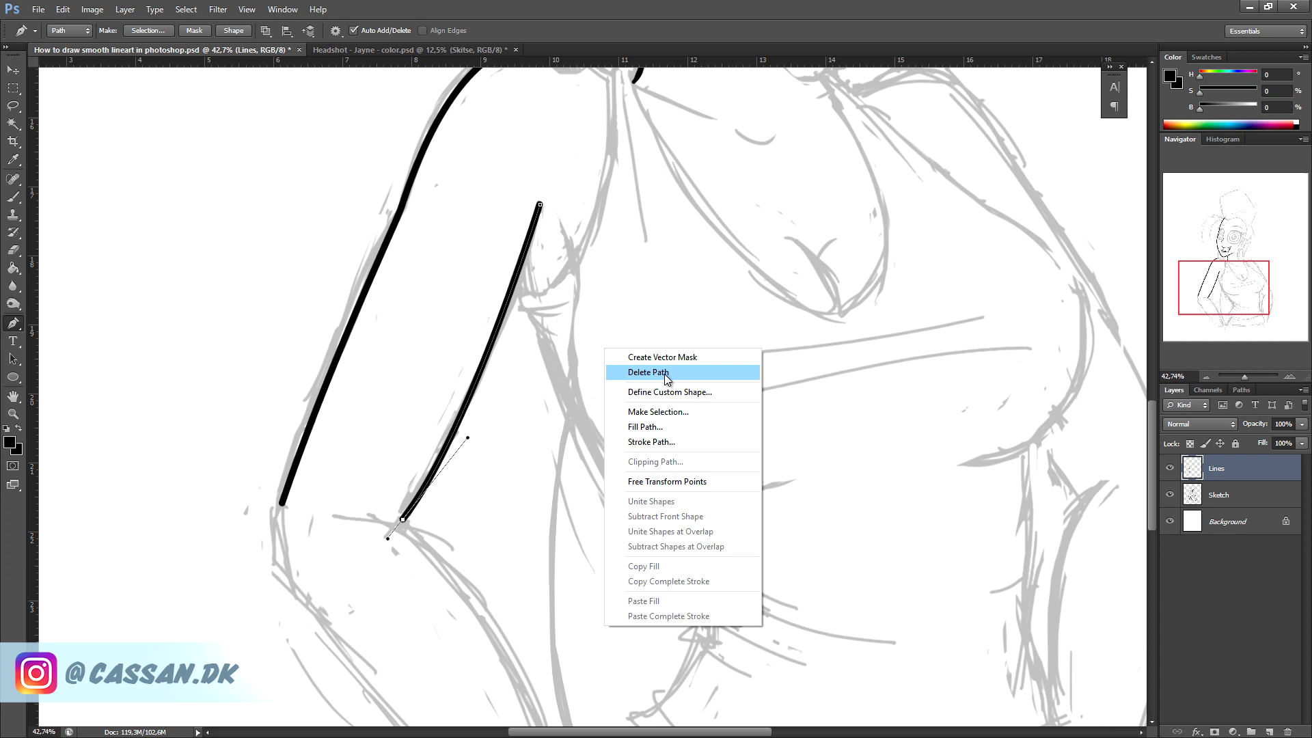
left_click(666, 378)
- Draw a curved path along the inner forearm from elbow to wrist, stroke it with the Brush and delete the path
scroll(609, 439, "down", 5)
scroll(609, 439, "right", 2)
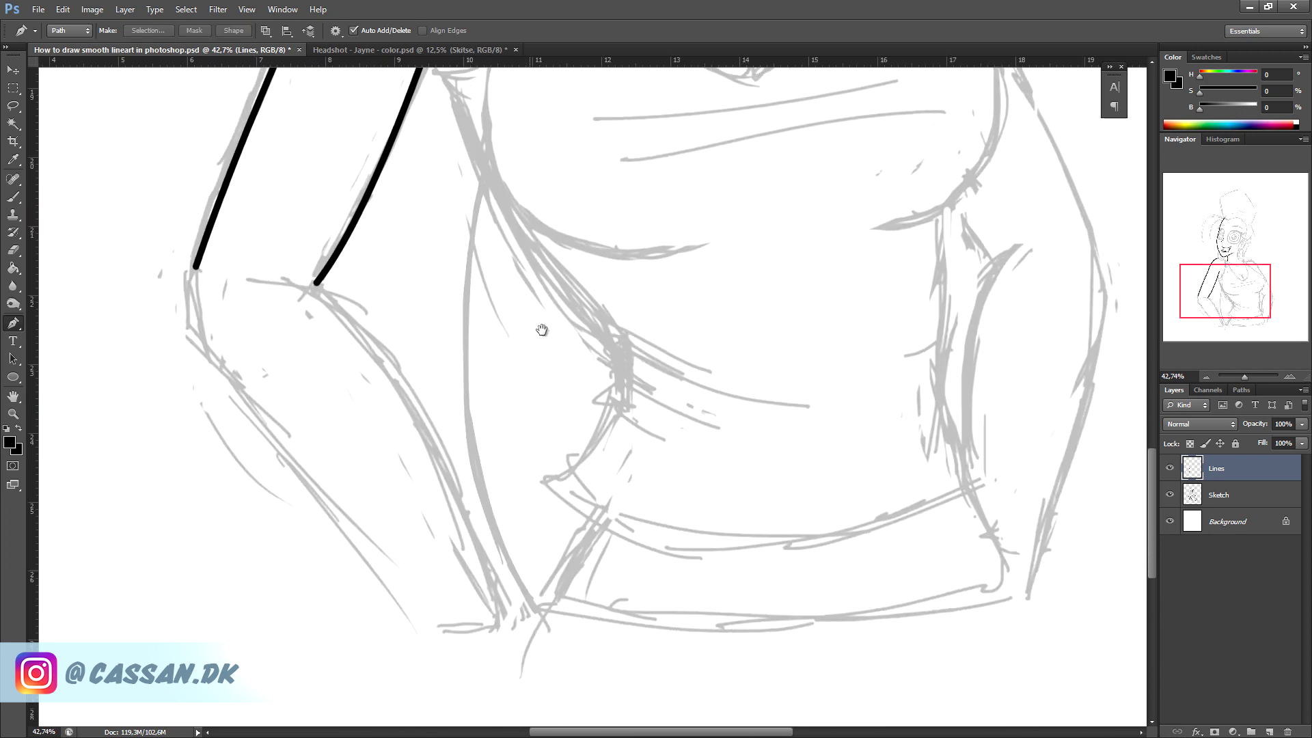
left_click(310, 285)
left_click_drag(500, 605, 512, 637)
mouse_move(489, 572)
left_mouse_down()
mouse_move(401, 345)
mouse_move(407, 325)
left_mouse_up()
right_click(449, 372)
left_click(530, 463)
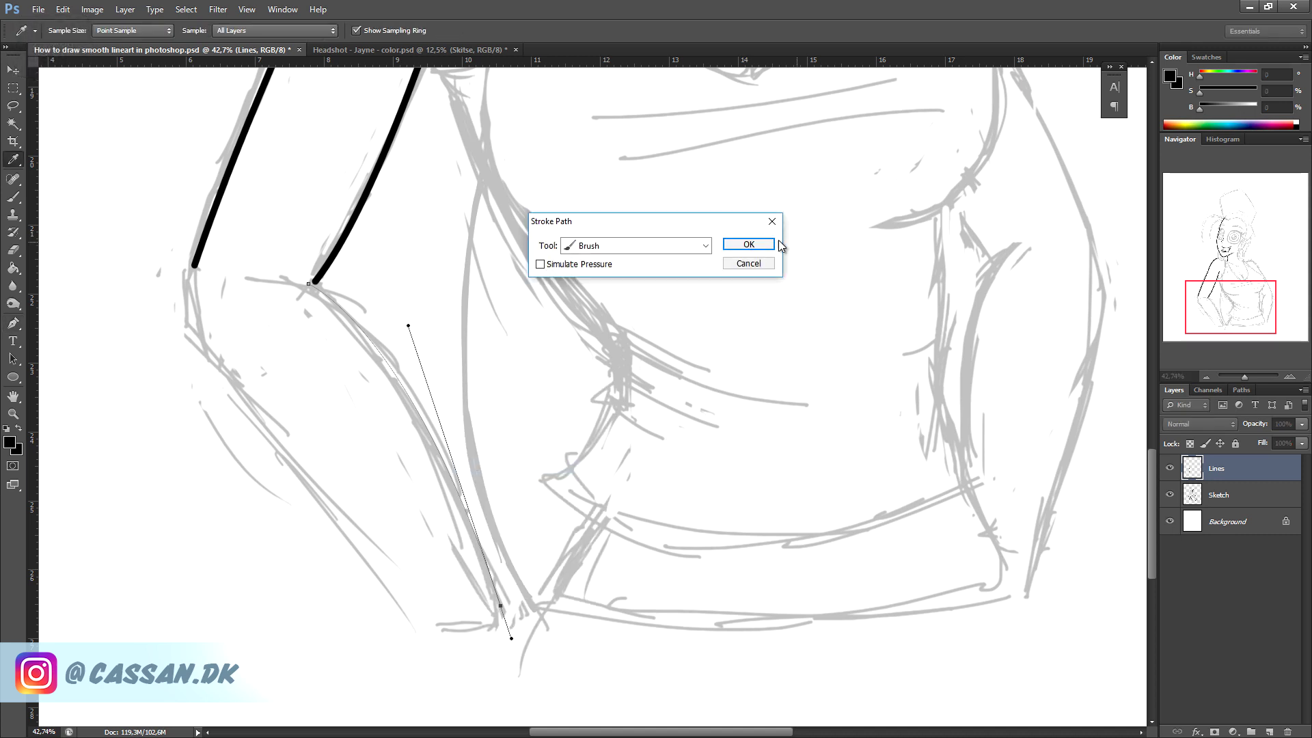
left_click(766, 244)
right_click(551, 389)
left_click(601, 422)
- Draw a path along the outer forearm from elbow to wrist, stroke it with the Brush and delete the path
left_click(203, 350)
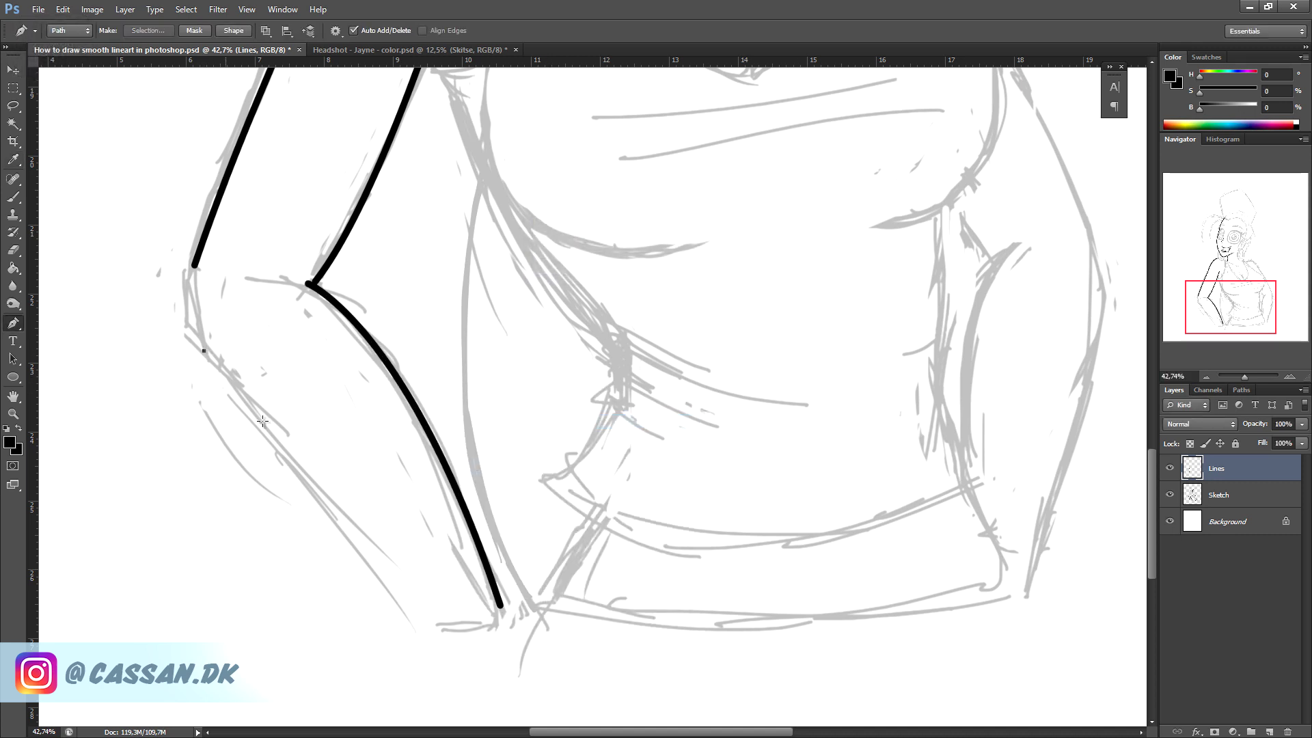
left_click_drag(421, 627, 432, 642)
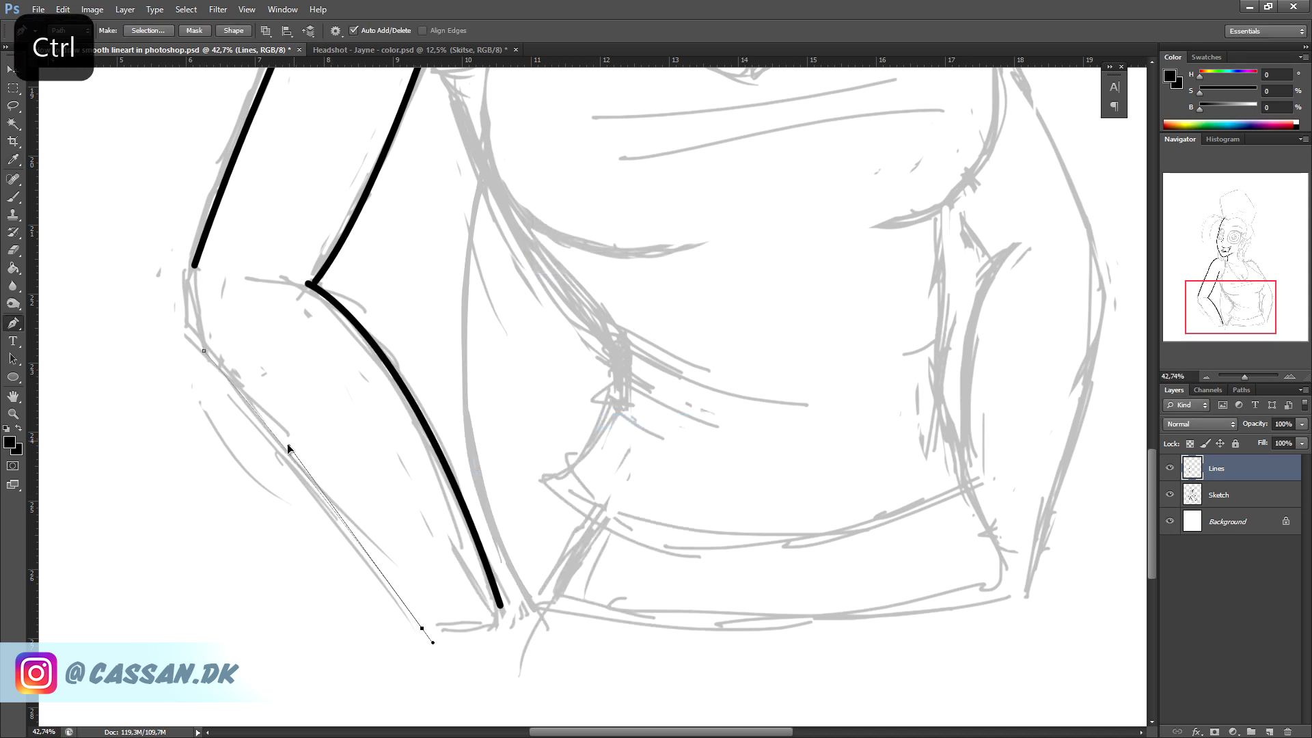
right_click(315, 432)
left_click(375, 530)
left_click(744, 243)
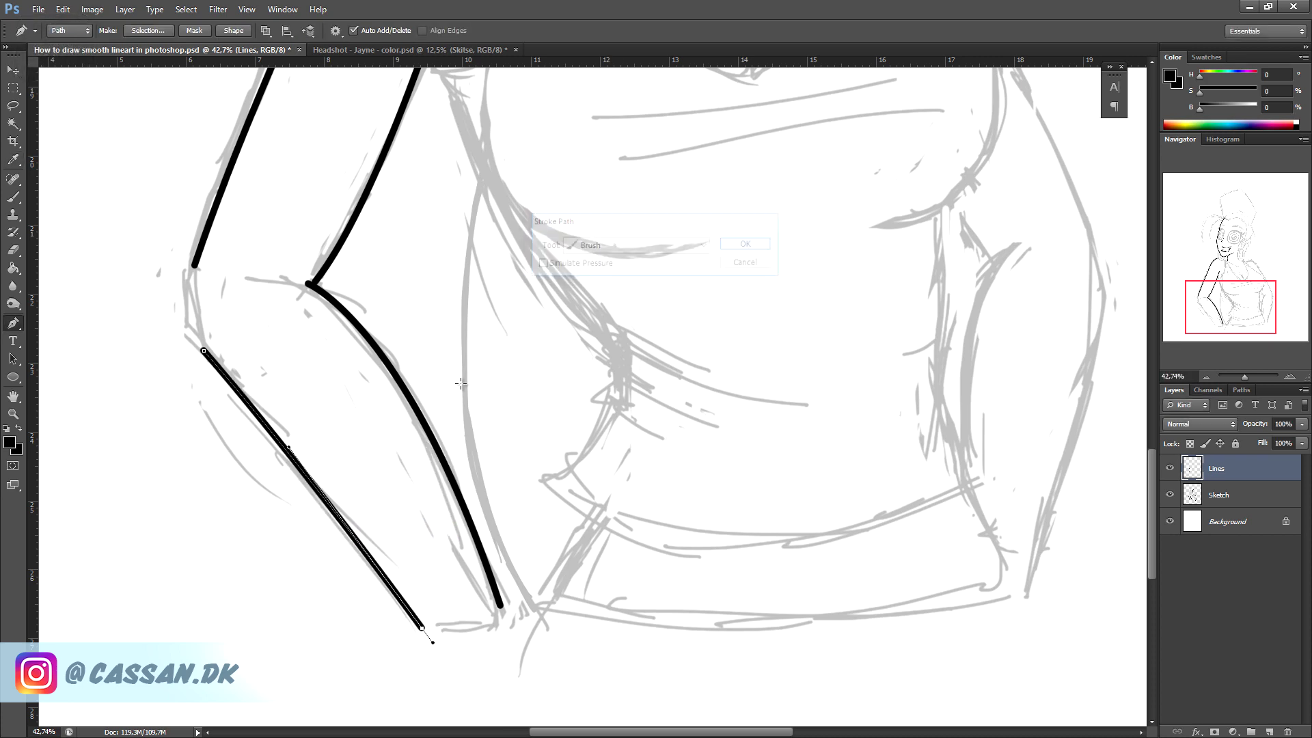
right_click(406, 437)
left_click(471, 459)
- Ink the outer elbow curve freehand with the Brush to join the upper arm and forearm lines, redoing it once
left_click_drag(1244, 377, 1248, 378)
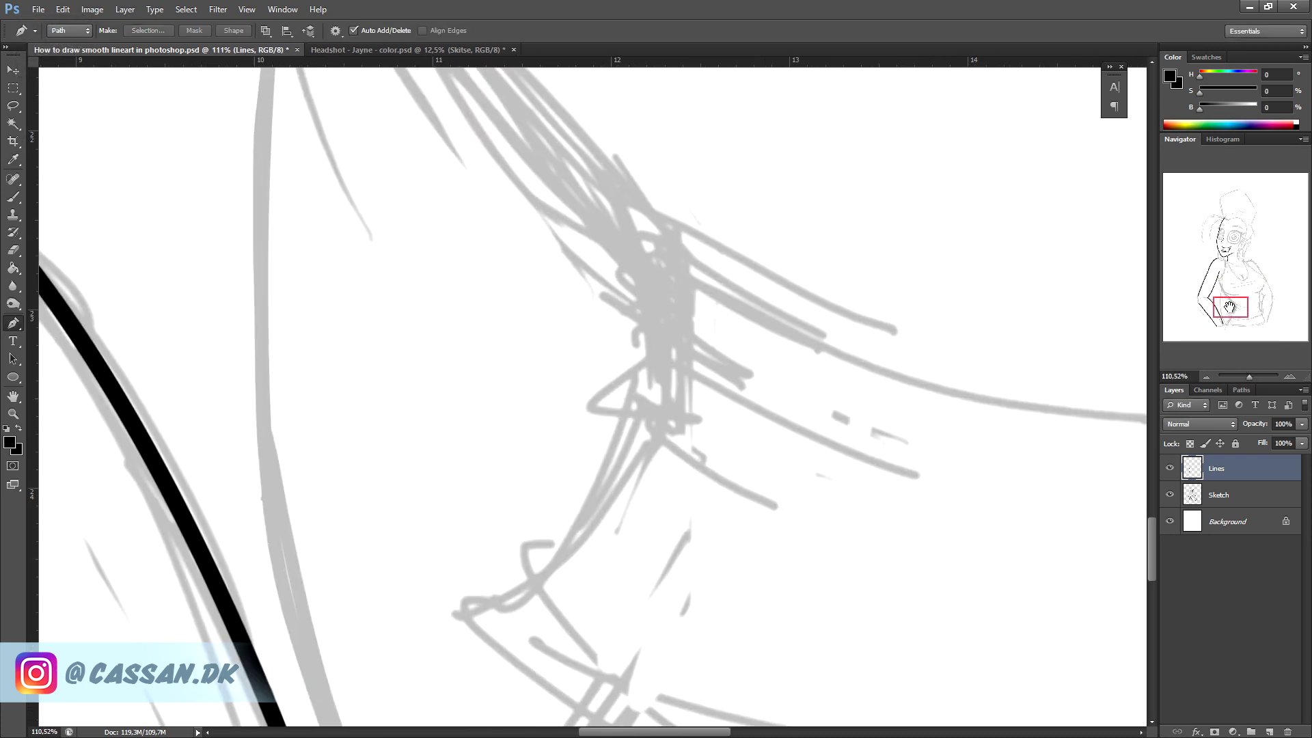
left_click_drag(1230, 307, 1202, 303)
left_click(13, 196)
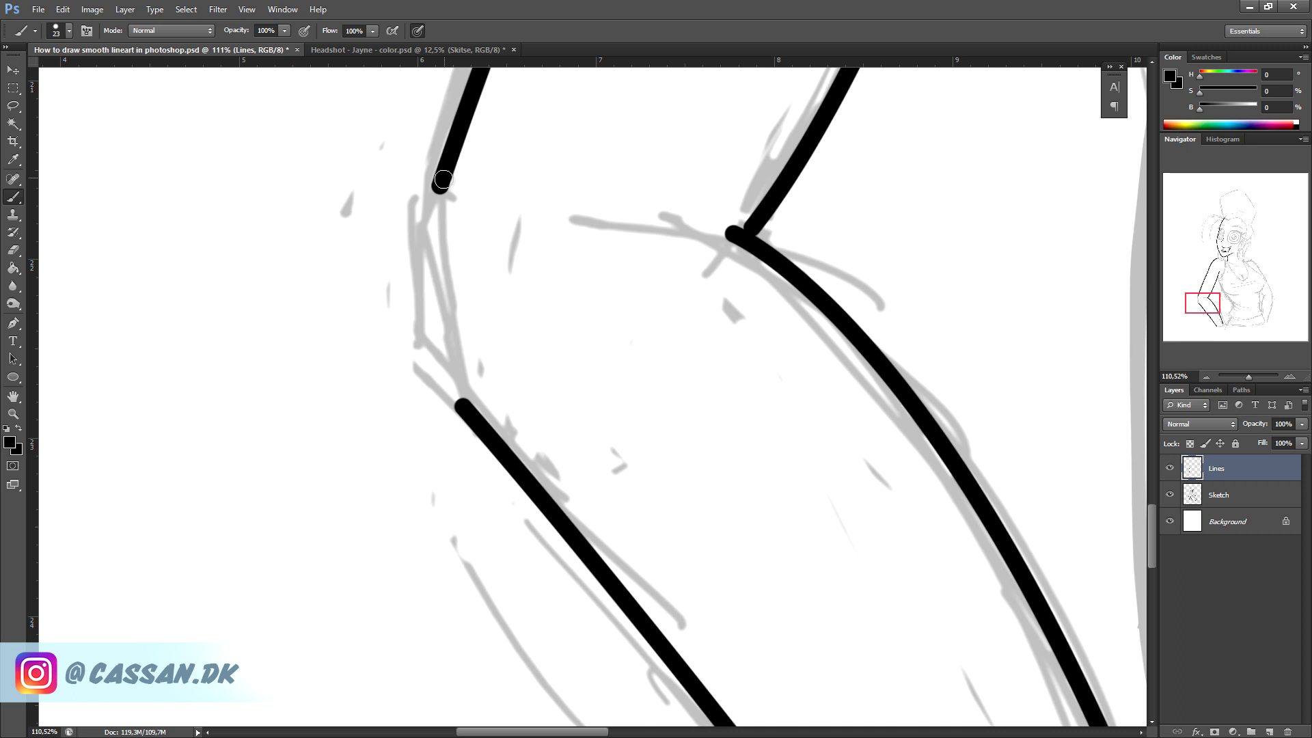
left_click_drag(443, 179, 460, 400)
key("ctrl+alt+z")
left_click_drag(441, 192, 458, 396)
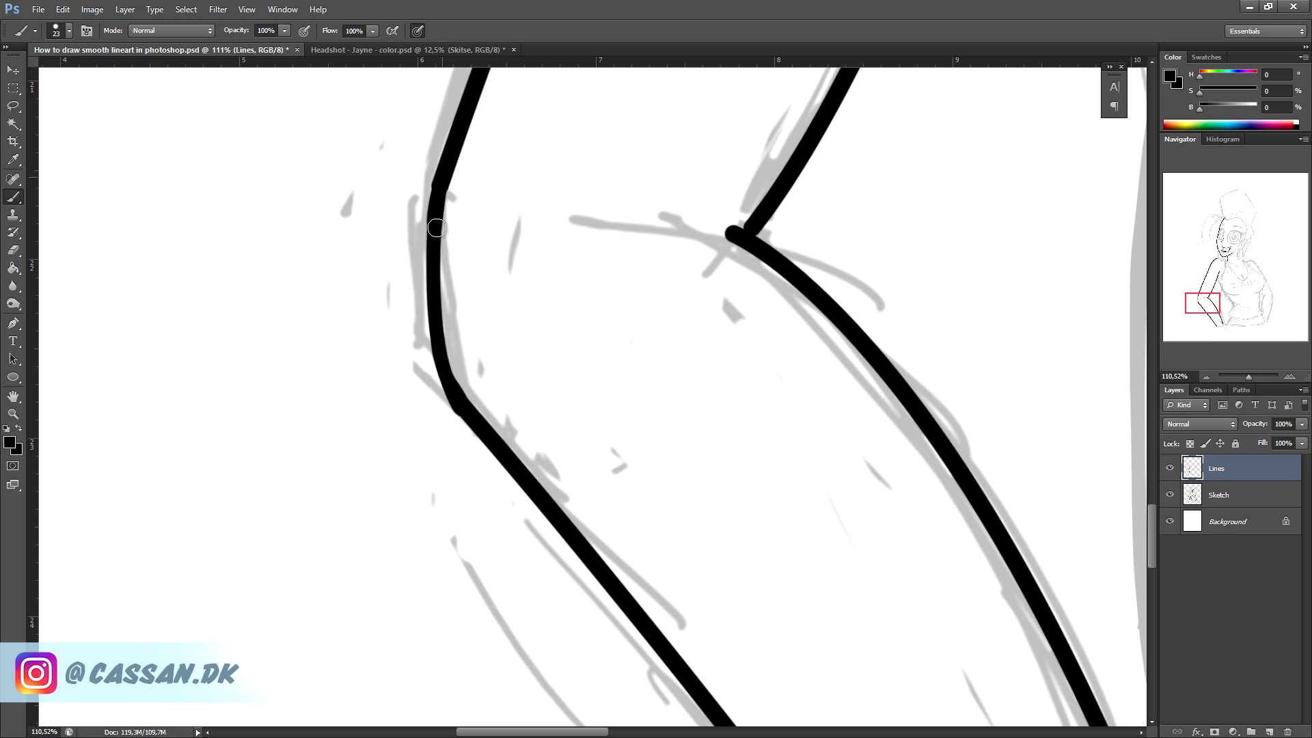
- Smooth the outer elbow joint and trim the blunt line end at the inner elbow with the Eraser
key("e")
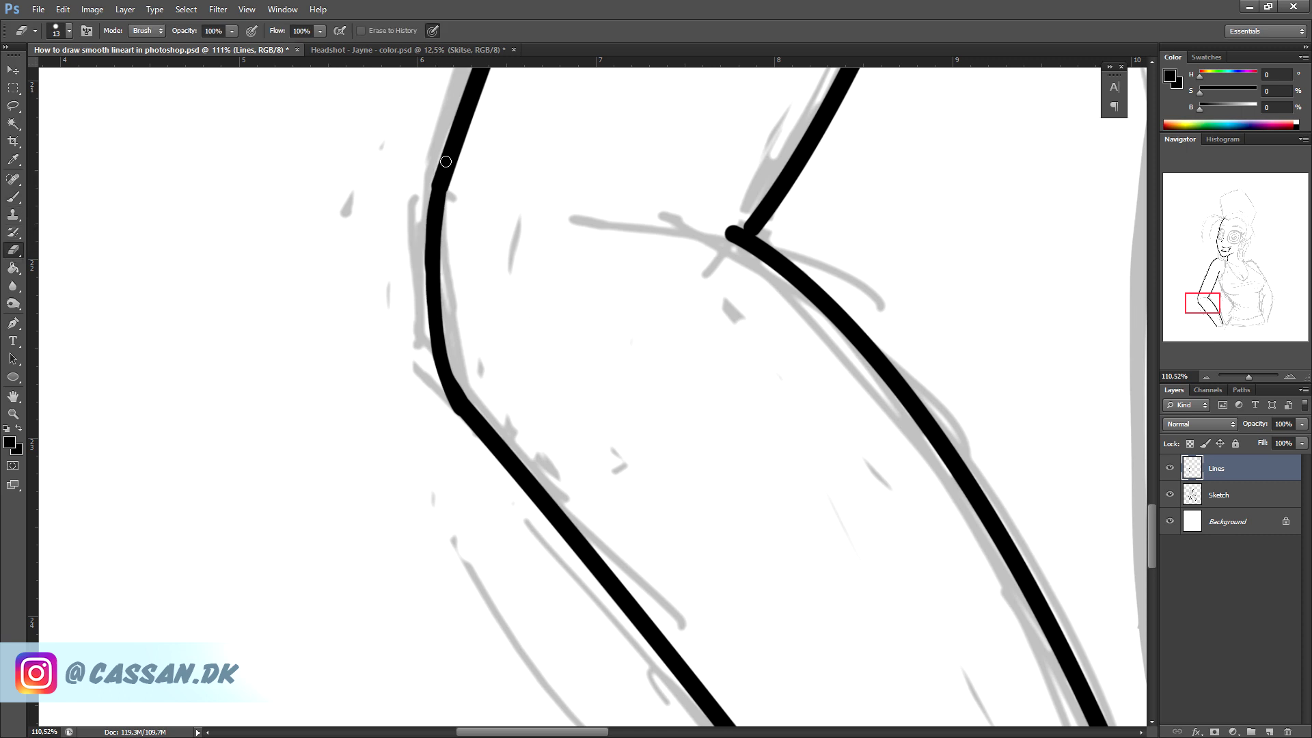
left_click_drag(436, 154, 425, 223)
left_click_drag(721, 239, 765, 270)
- Hide the Sketch layer to examine the arm lineart, show it again and view the whole figure
left_click_drag(1254, 375, 1248, 371)
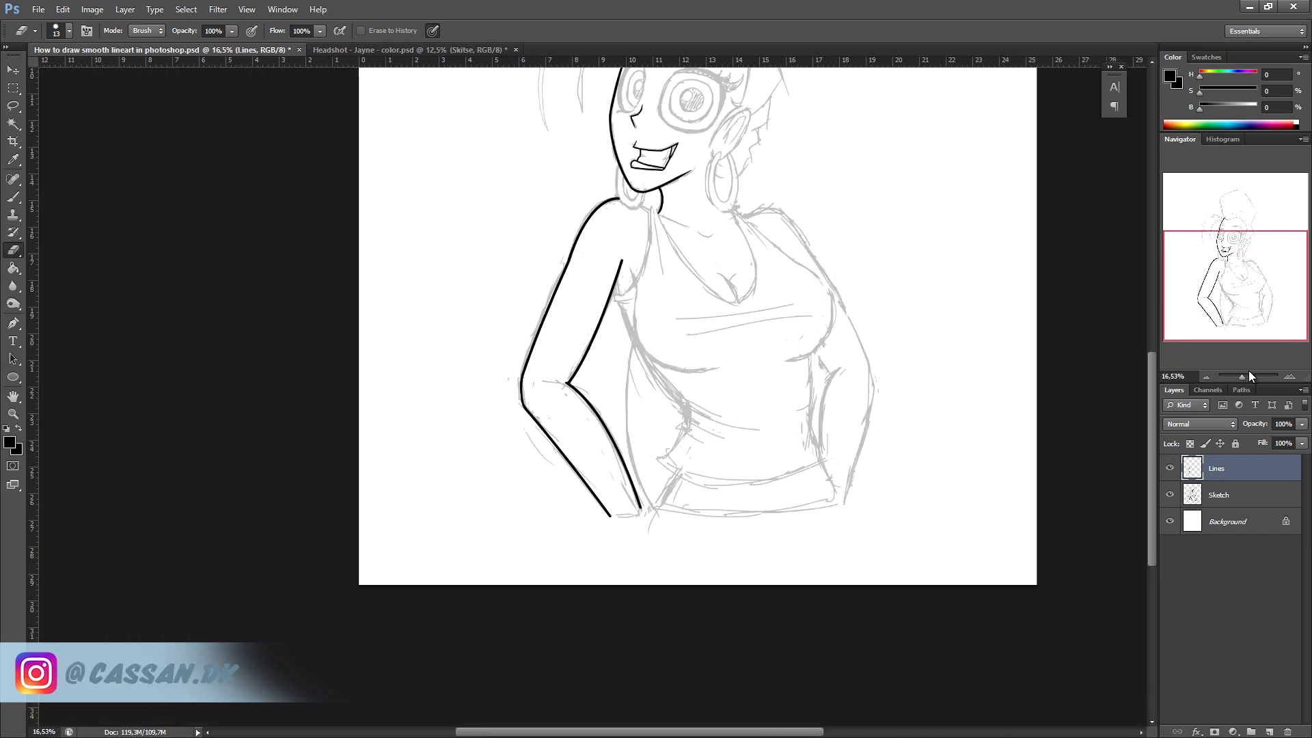
left_click_drag(1228, 306, 1244, 376)
left_click(1169, 494)
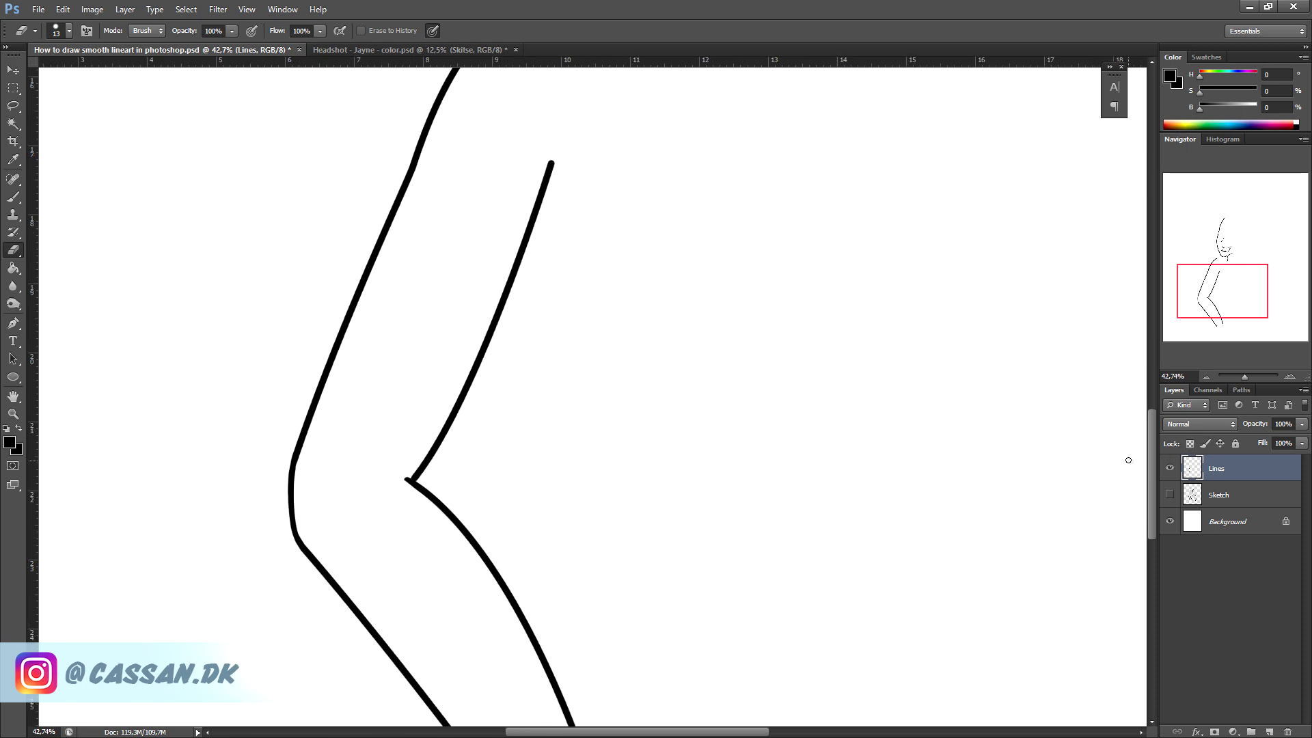
left_click_drag(1245, 378, 1243, 378)
left_click_drag(1233, 314, 1244, 308)
left_click(1170, 494)
left_click_drag(1245, 378, 1242, 376)
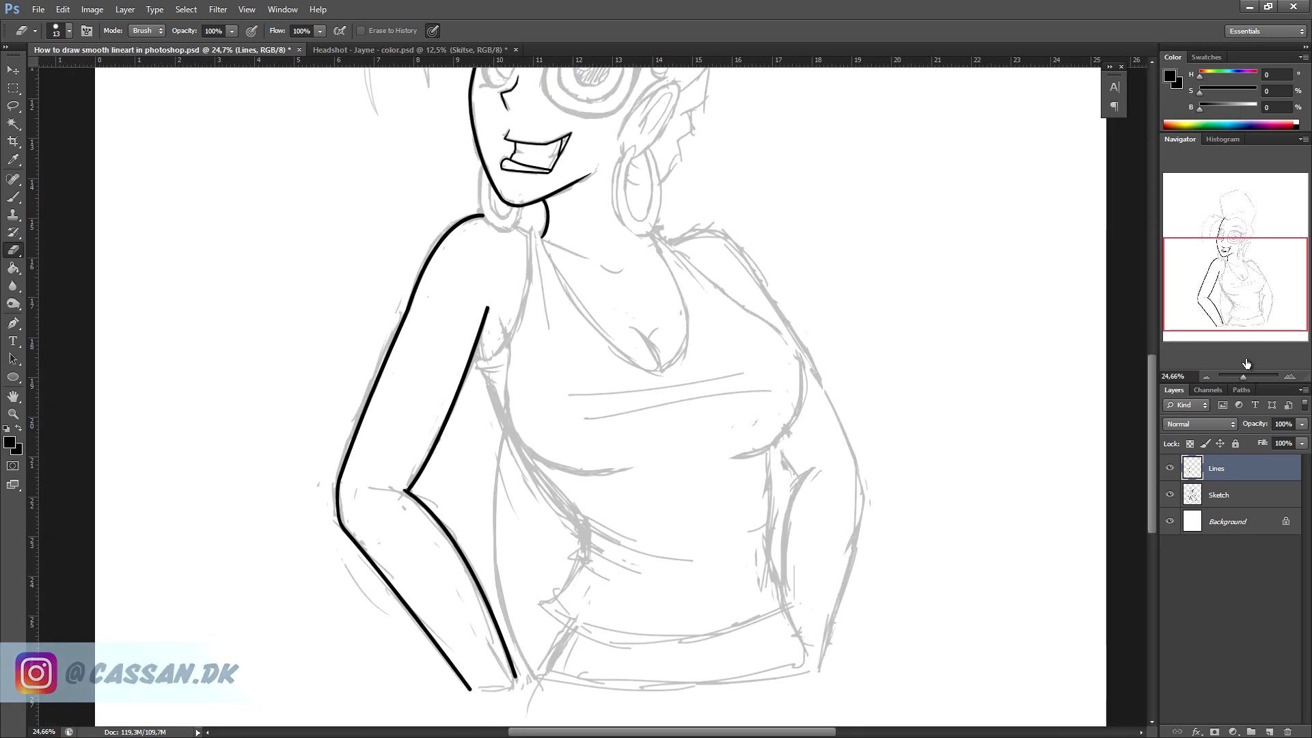
left_click_drag(1242, 292, 1243, 235)
left_click_drag(1243, 382, 1240, 379)
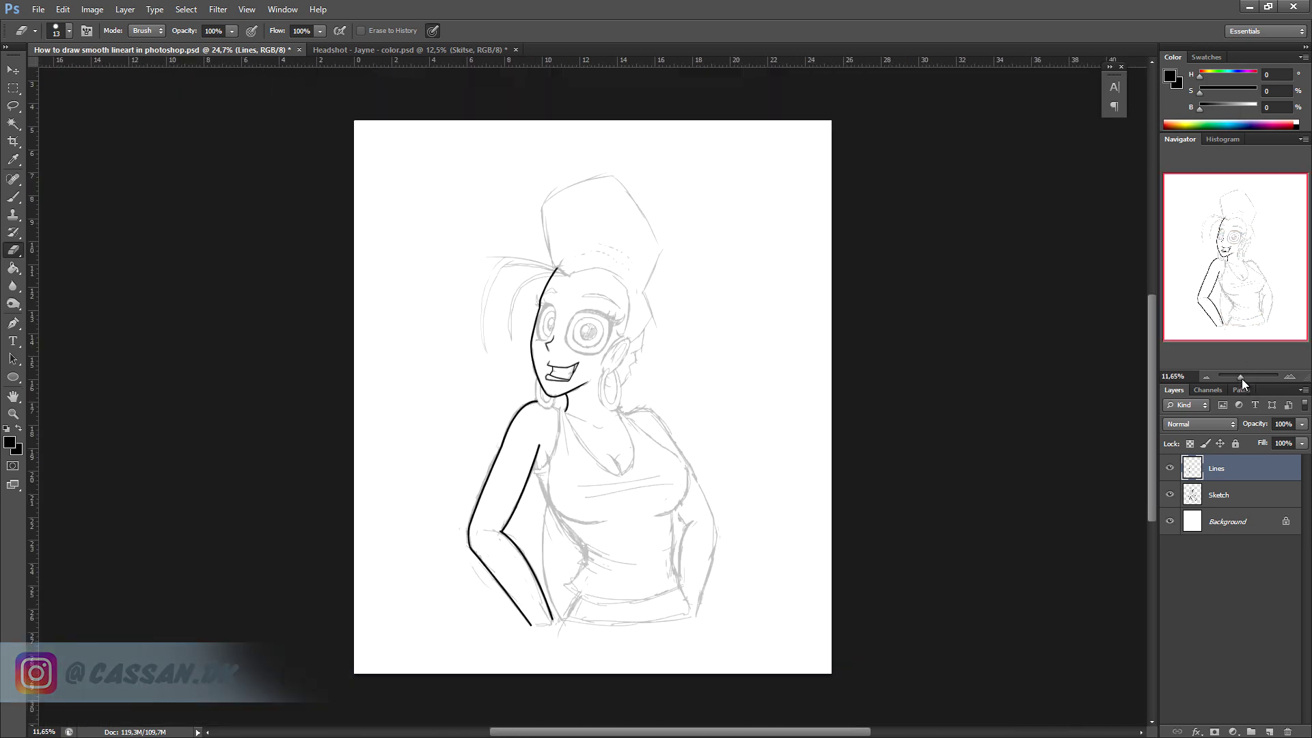